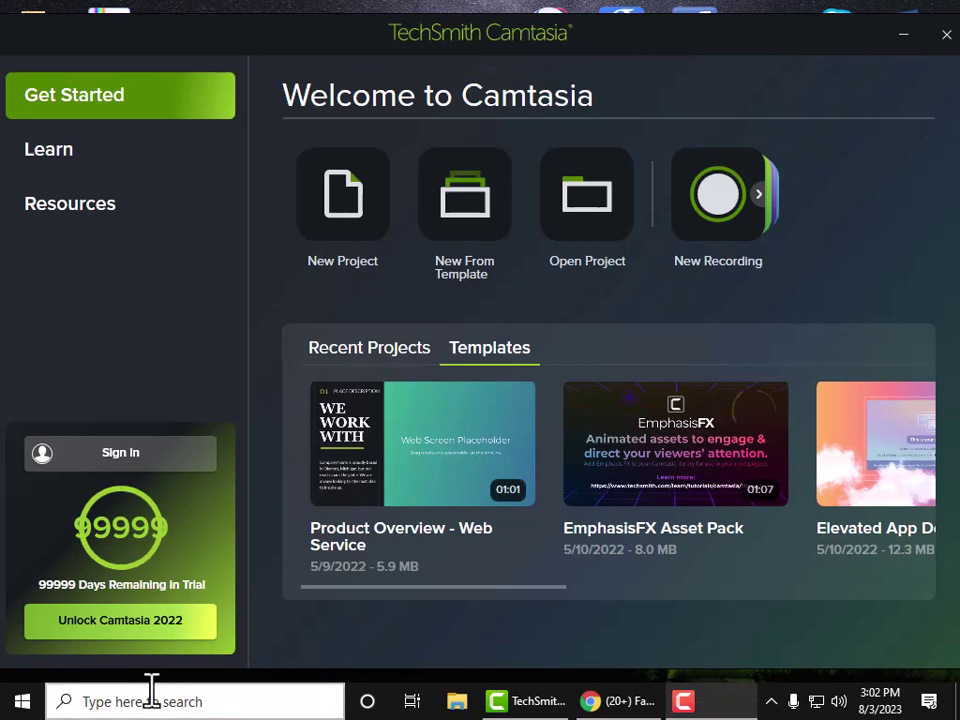
Launch Word from the Run dialog, retrying with winword after 'Windword' is not found.
left_click(22, 702)
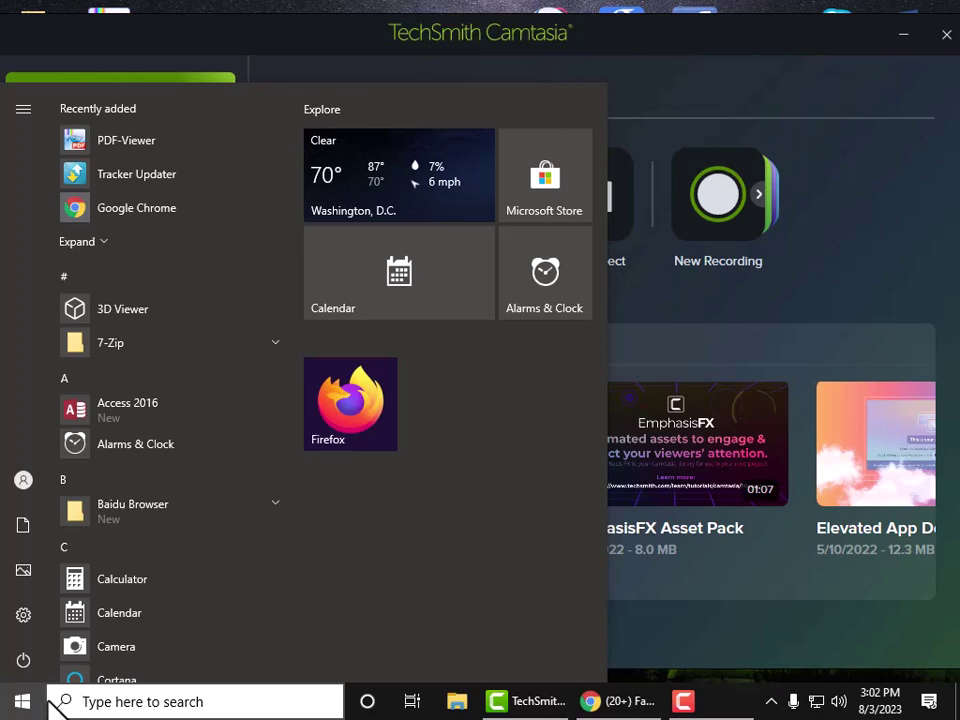
key("super+r")
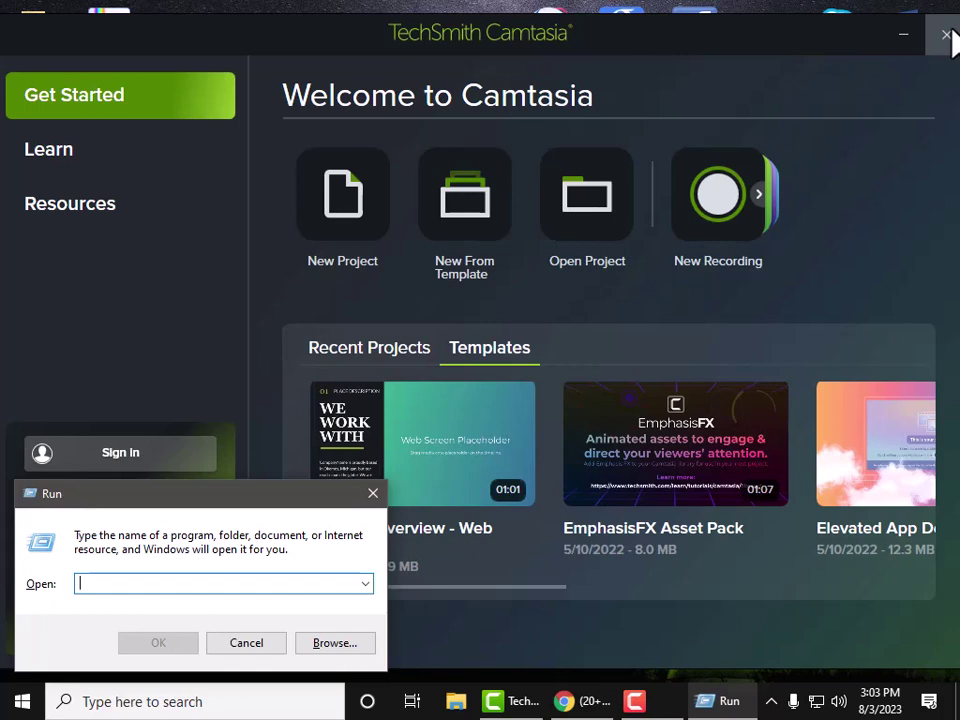
type("Wind")
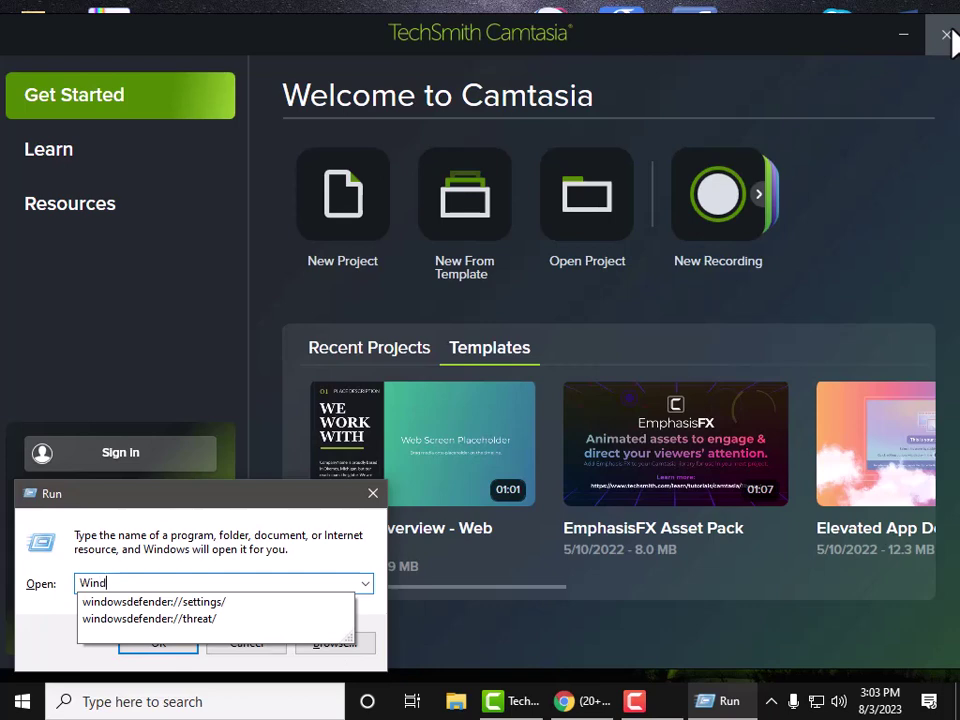
type("word")
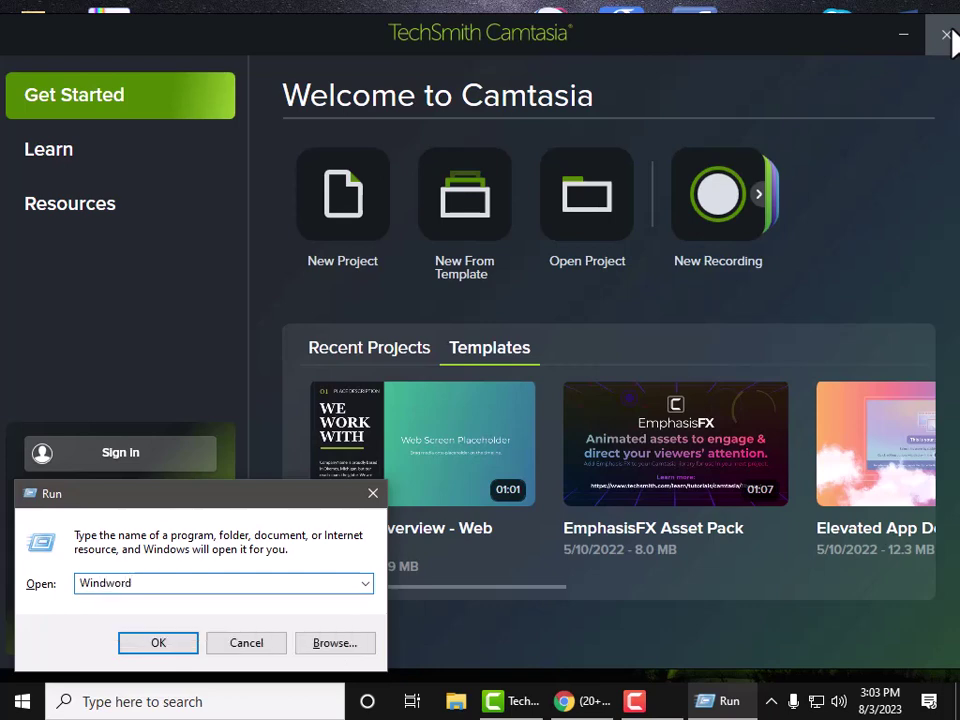
key("Return")
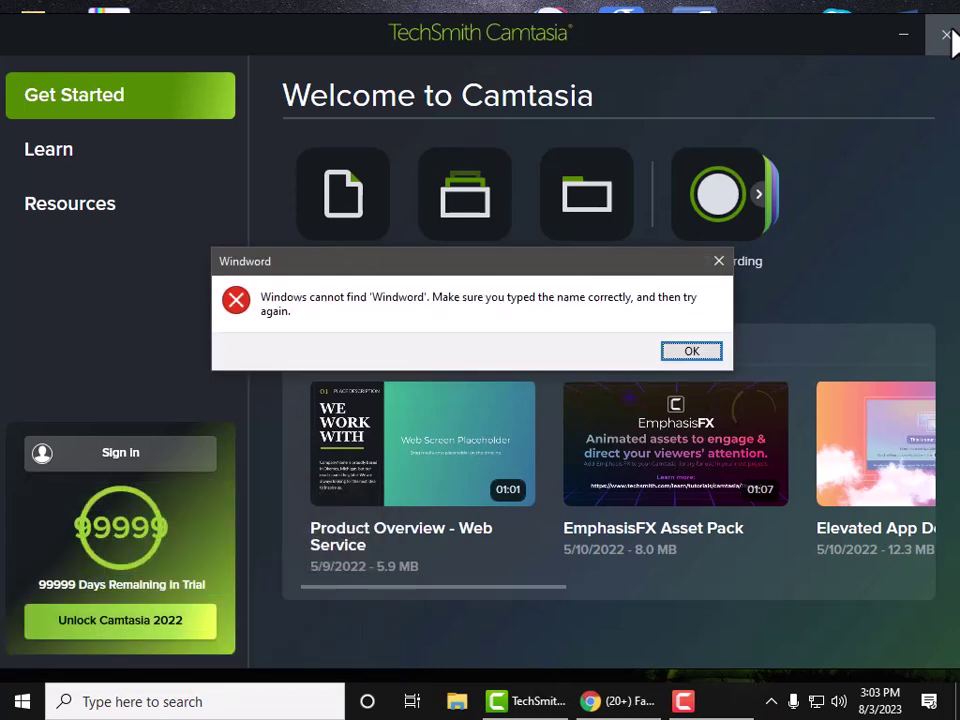
key("Return")
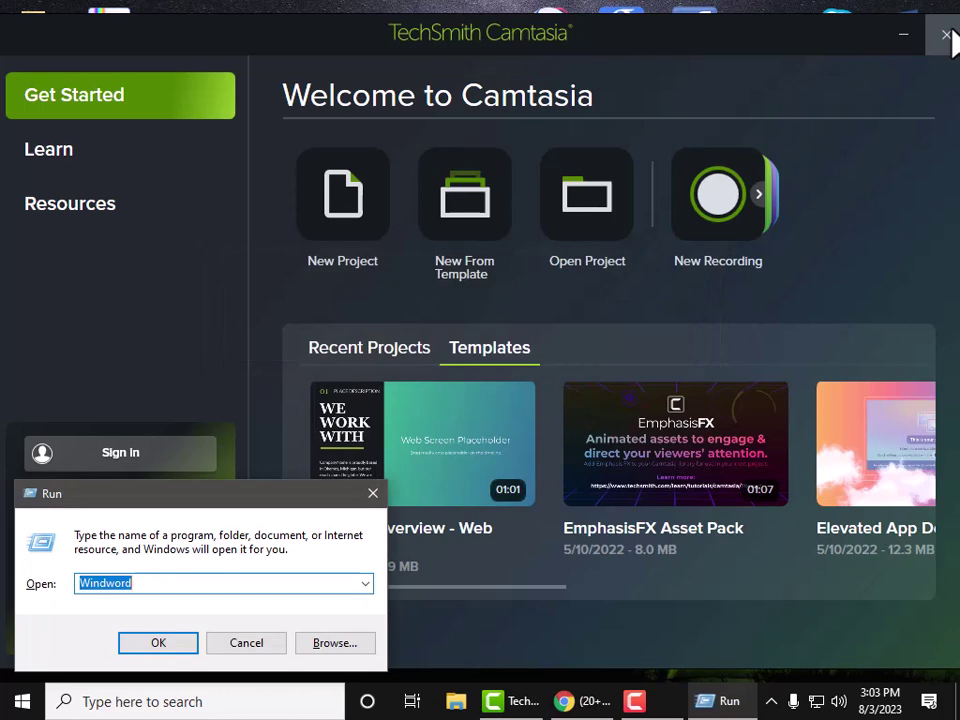
type("w")
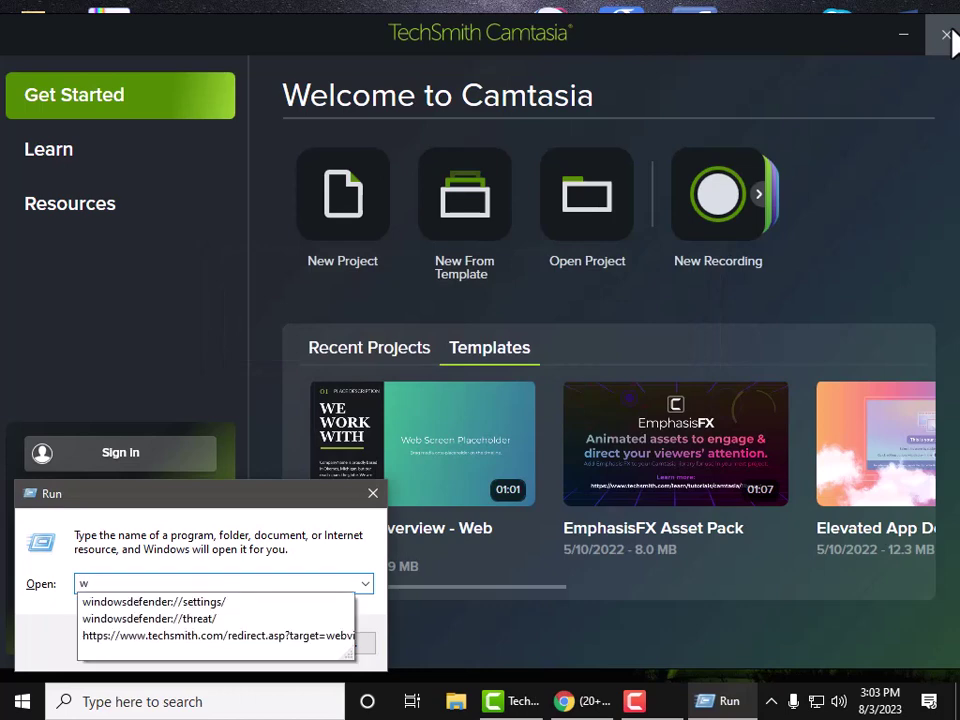
type("inwoe")
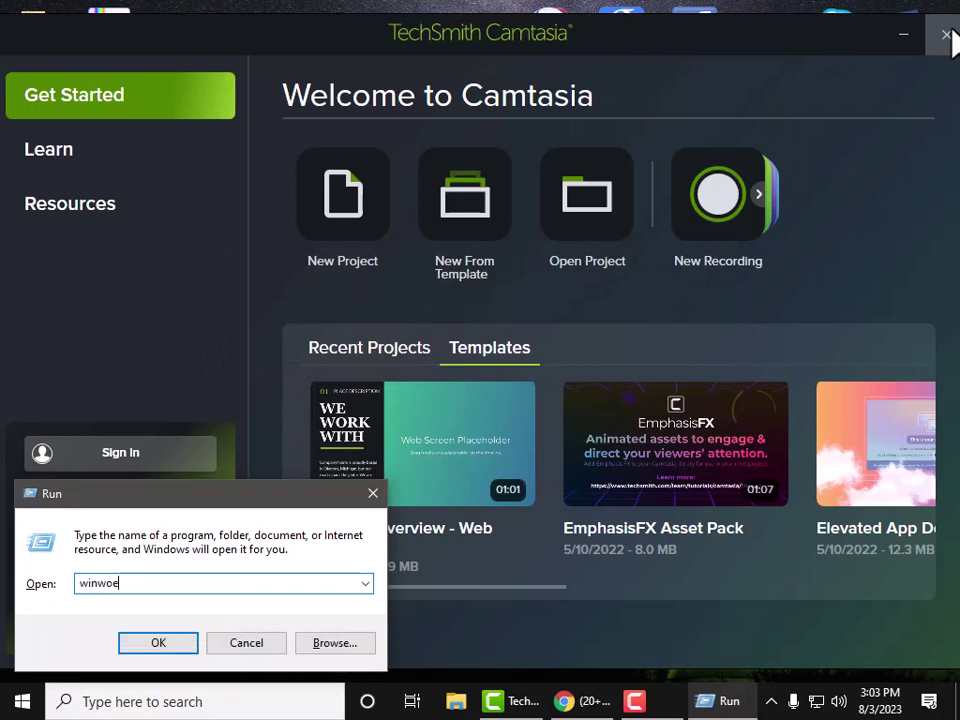
key("Return")
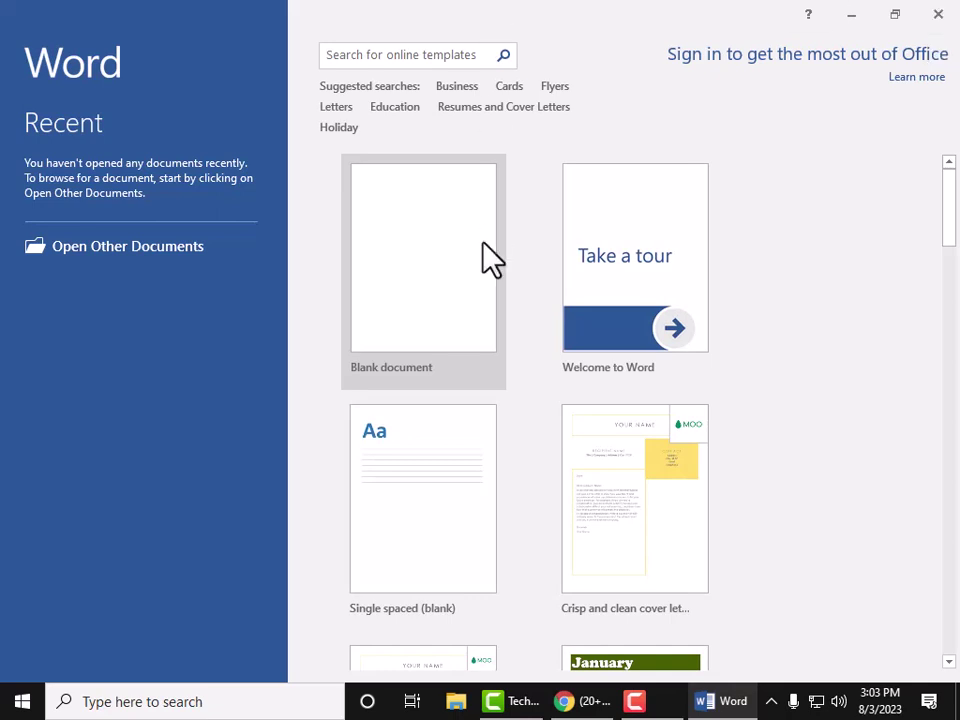
Close Word, minimize Camtasia, and relaunch Word by running winword.exe.
left_click(938, 14)
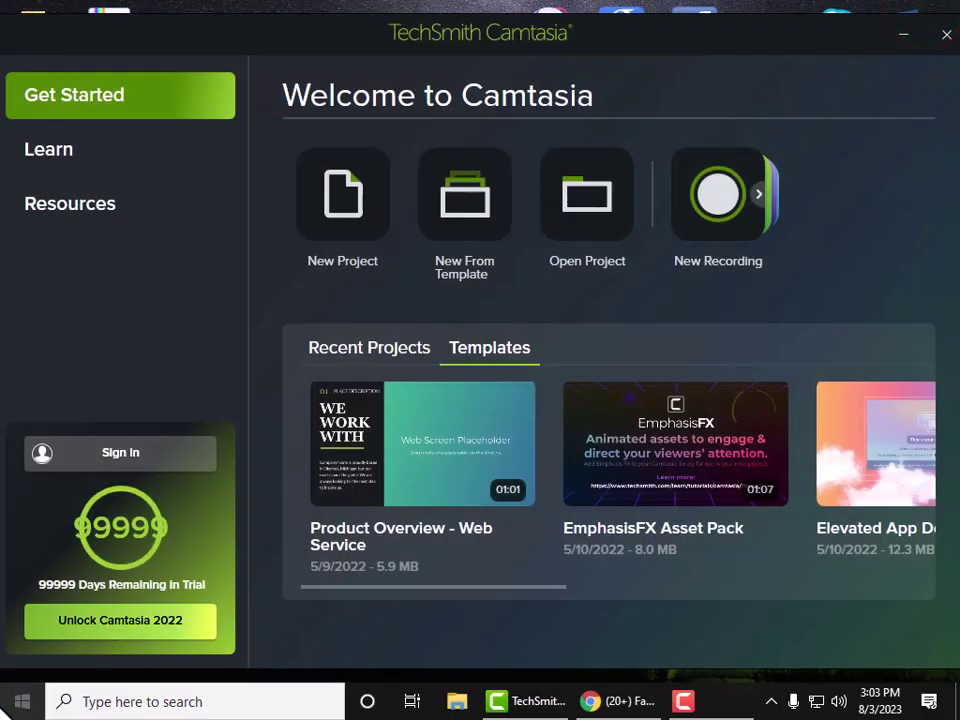
left_click(30, 694)
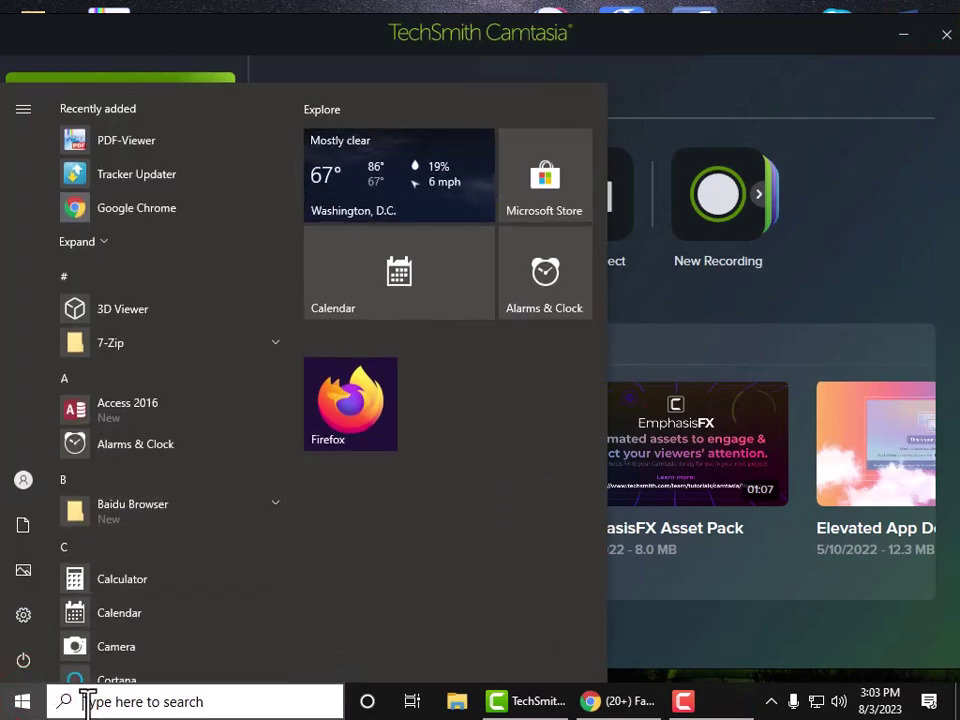
key("super+r")
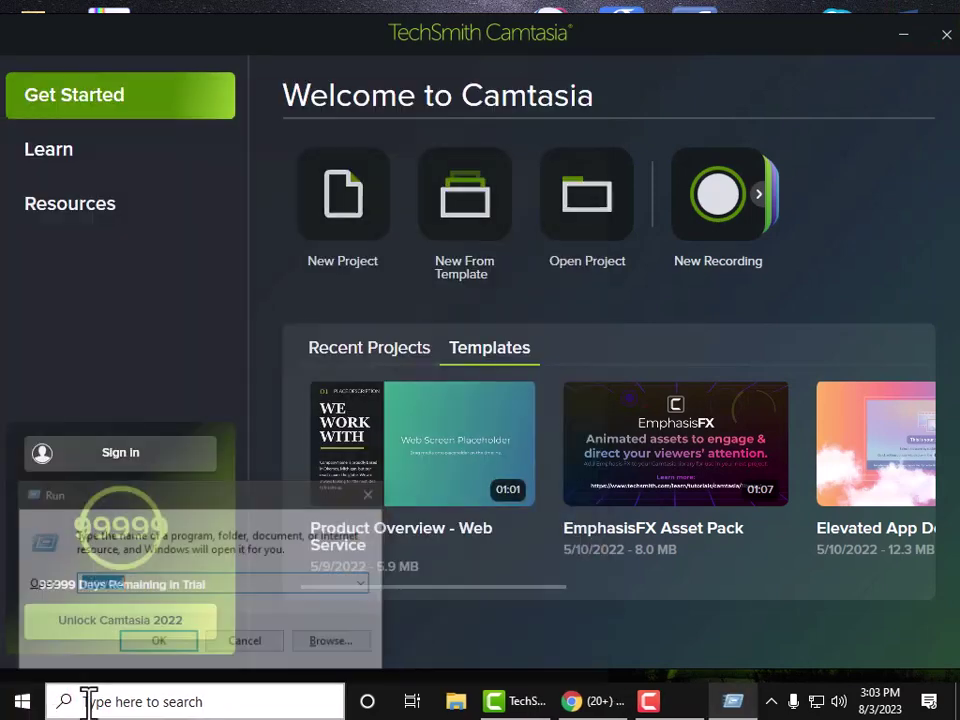
type("wi")
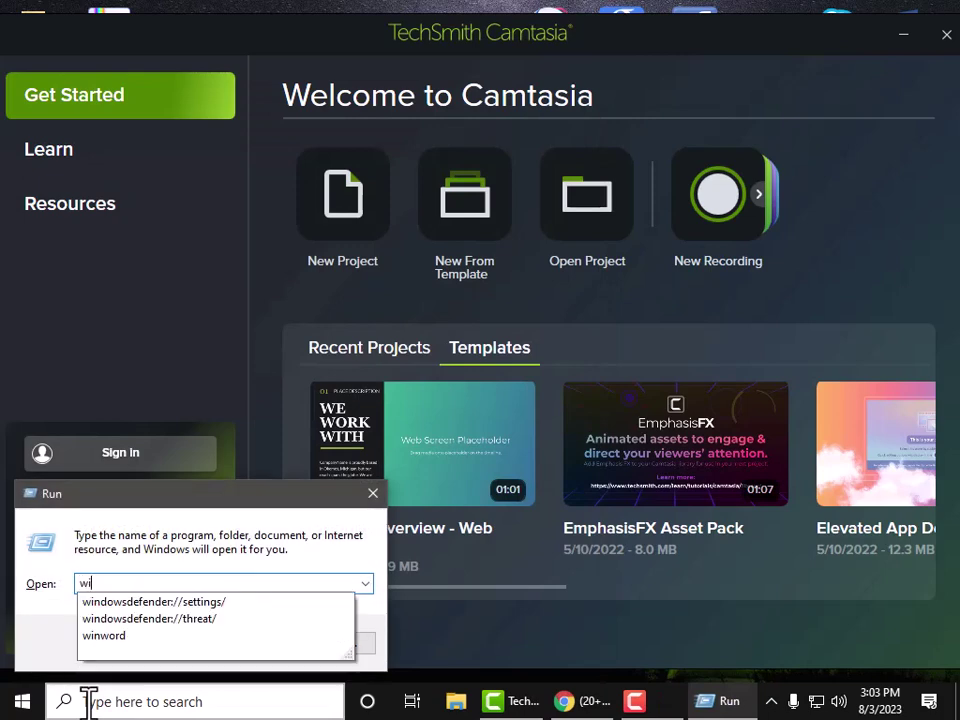
type("nword.ex")
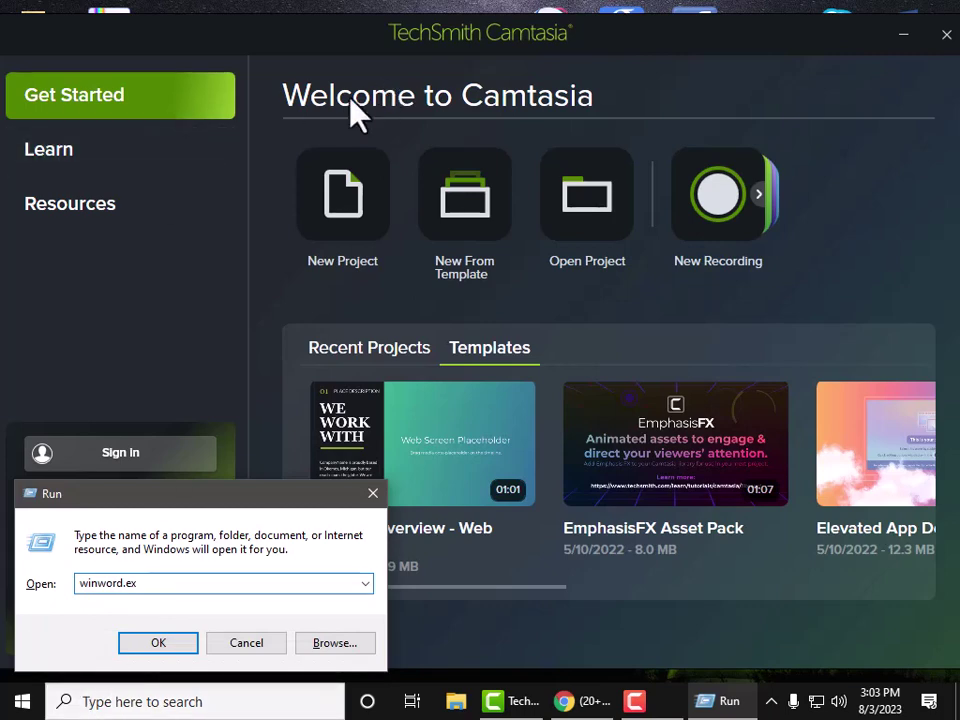
left_click(290, 113)
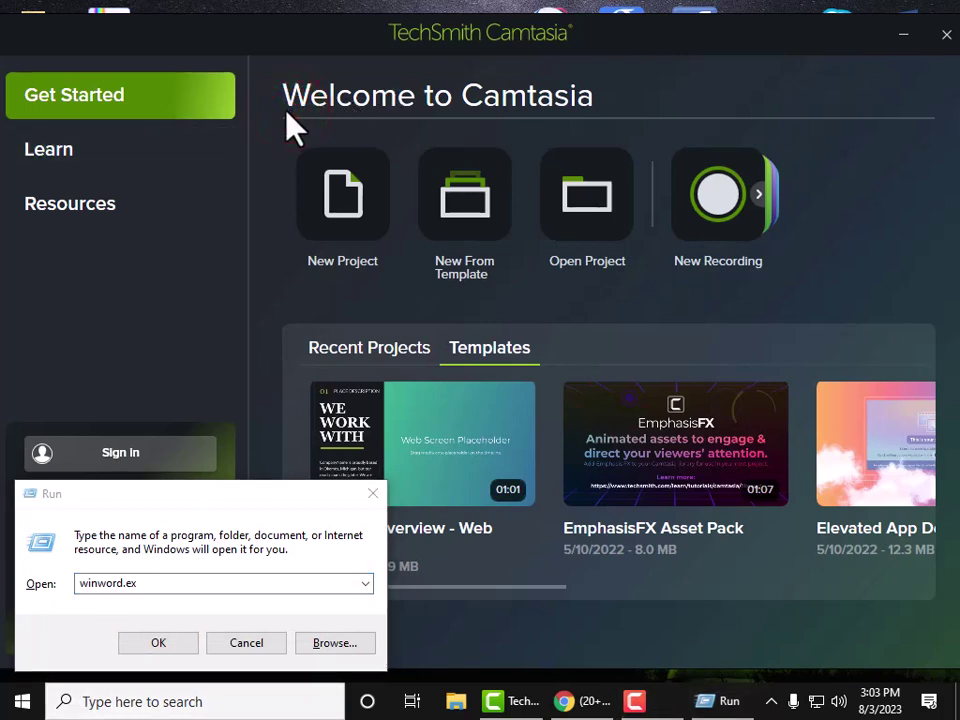
left_click(903, 34)
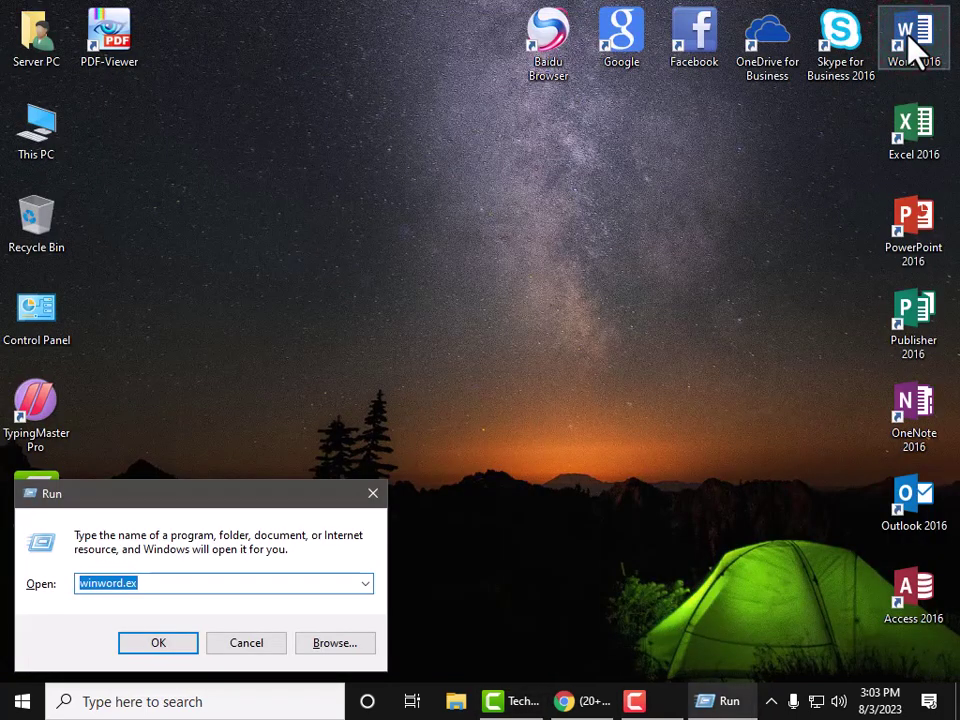
type("win")
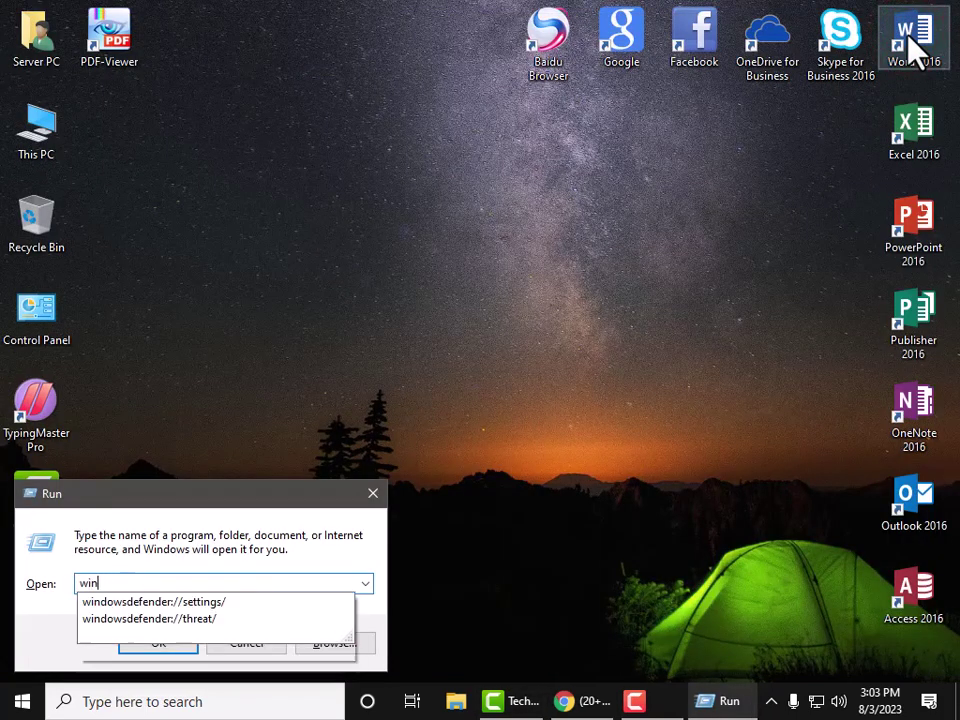
type("wo")
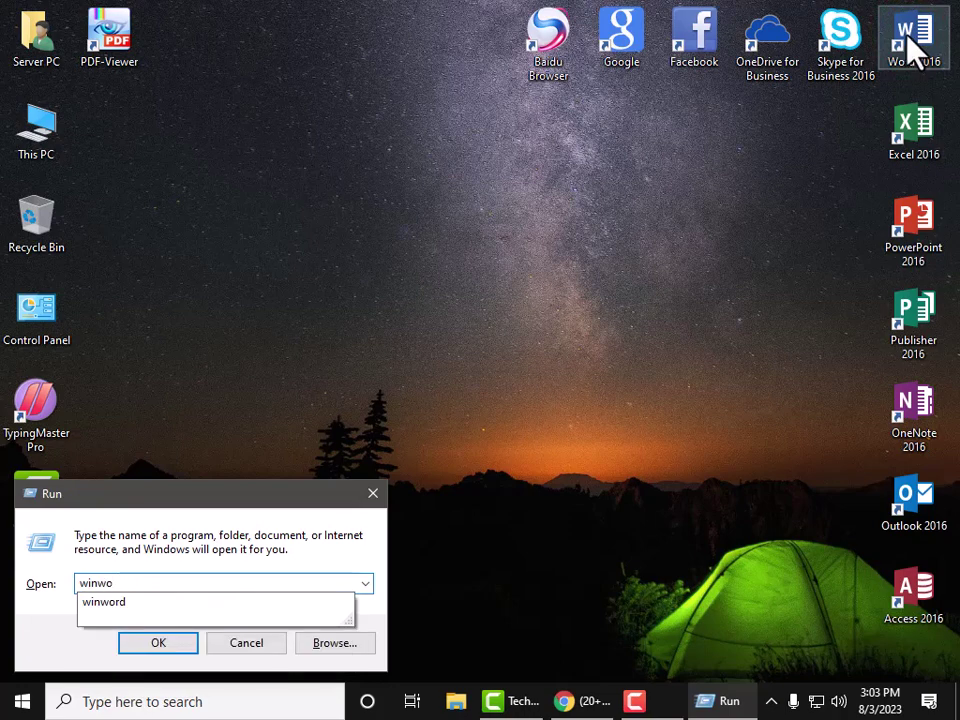
type("rd.exe")
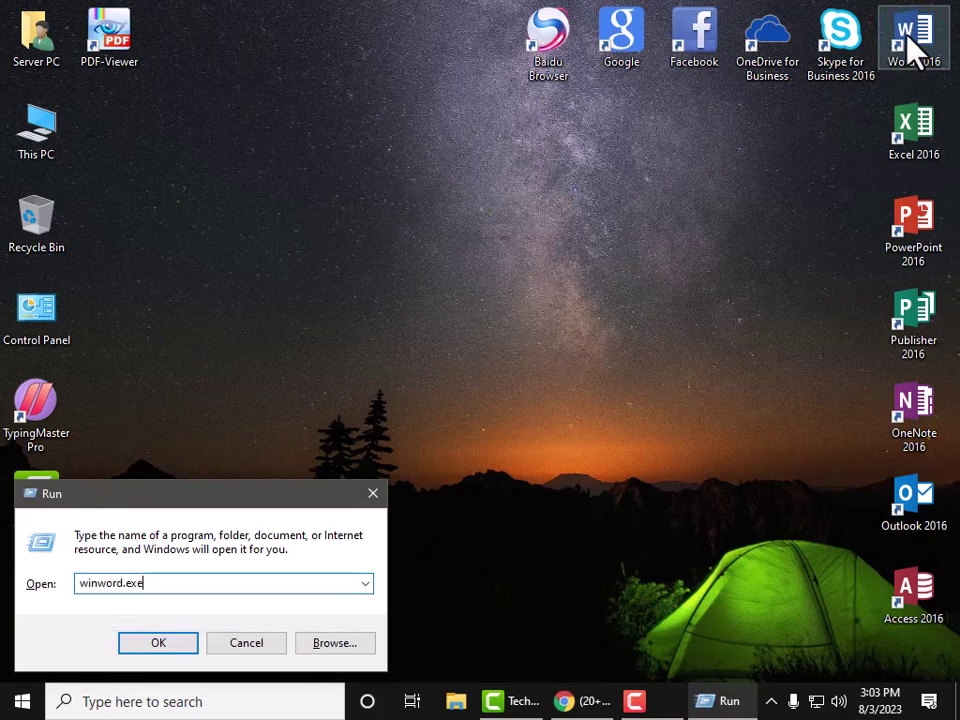
key("Return")
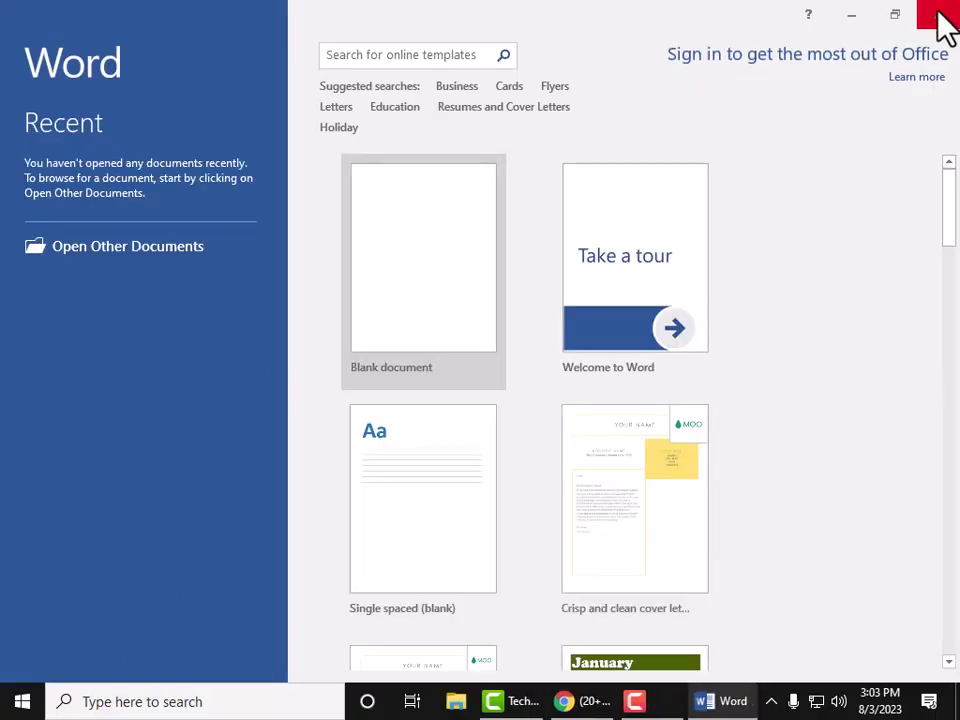
Close Word and open the Start menu.
left_click(938, 14)
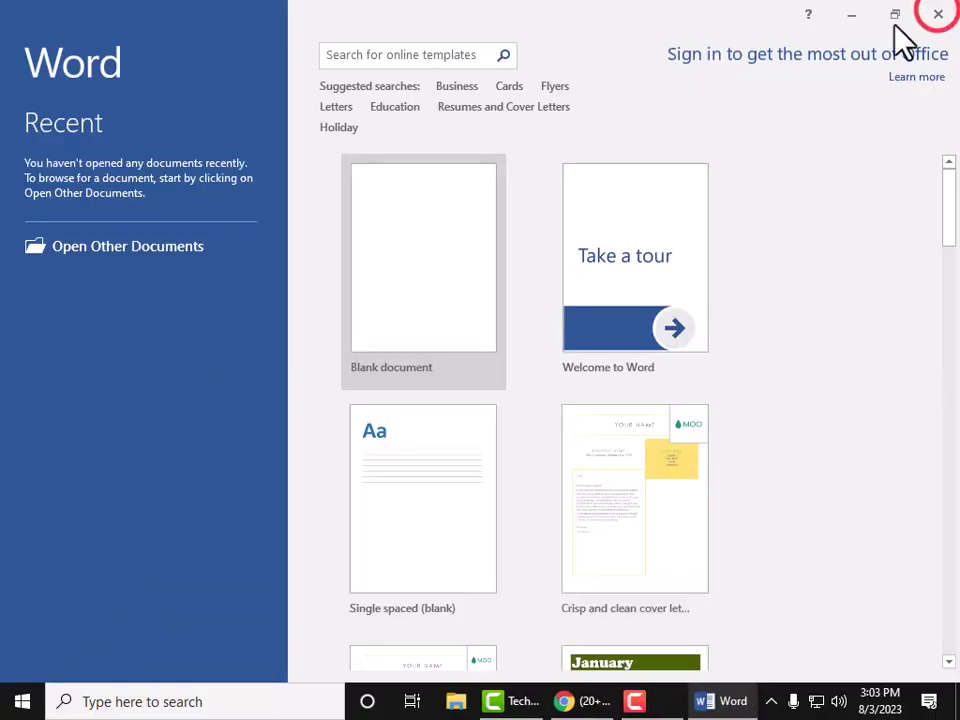
left_click(23, 701)
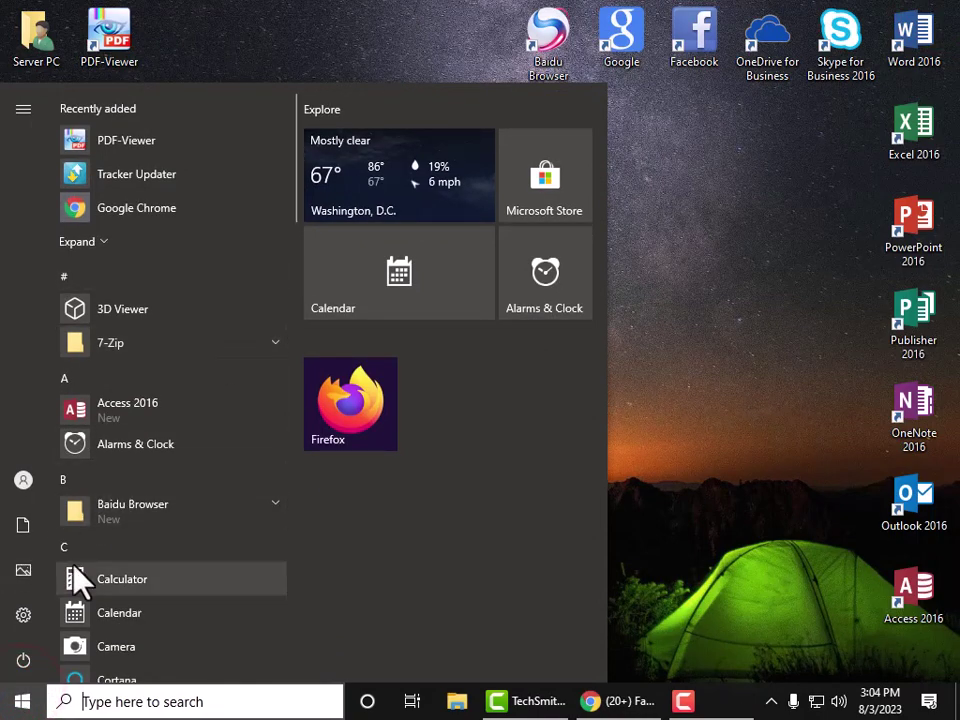
left_click(23, 110)
left_click(24, 112)
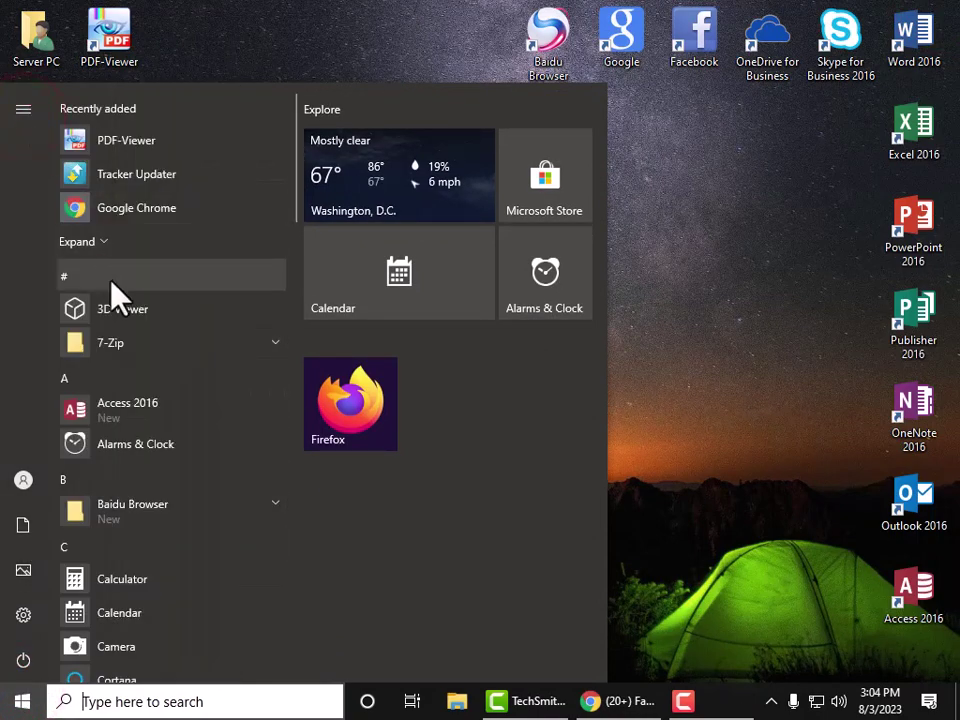
Find Word 2016 in the app list and show its More options.
scroll(131, 323, "down", 2)
scroll(135, 380, "down", 3)
scroll(140, 620, "down", 2)
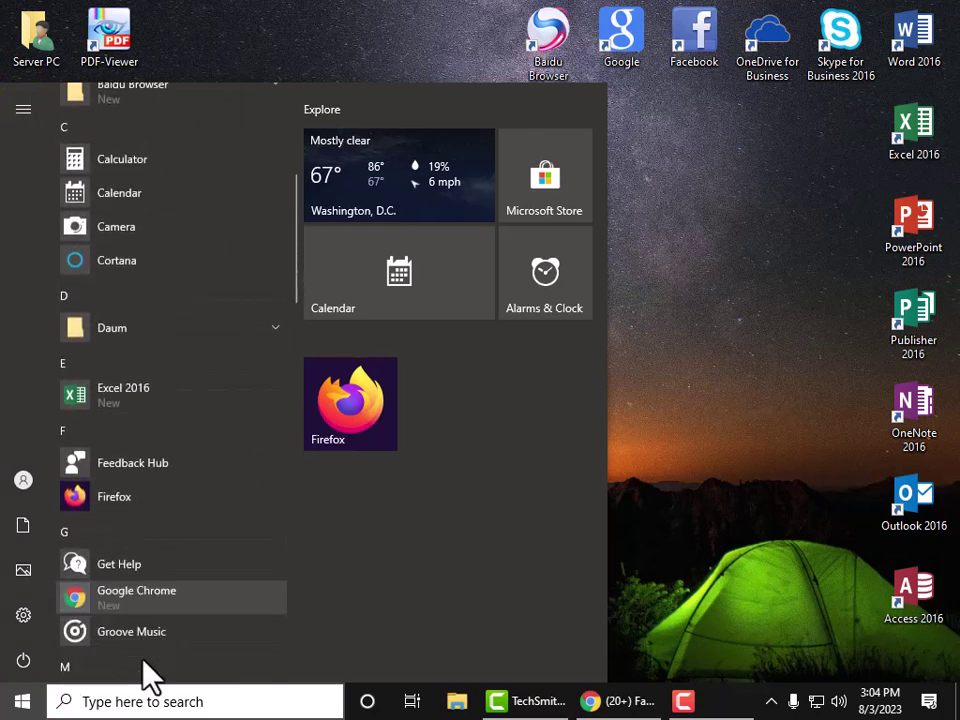
scroll(214, 634, "up", 2)
scroll(272, 561, "down", 2)
scroll(274, 549, "down", 4)
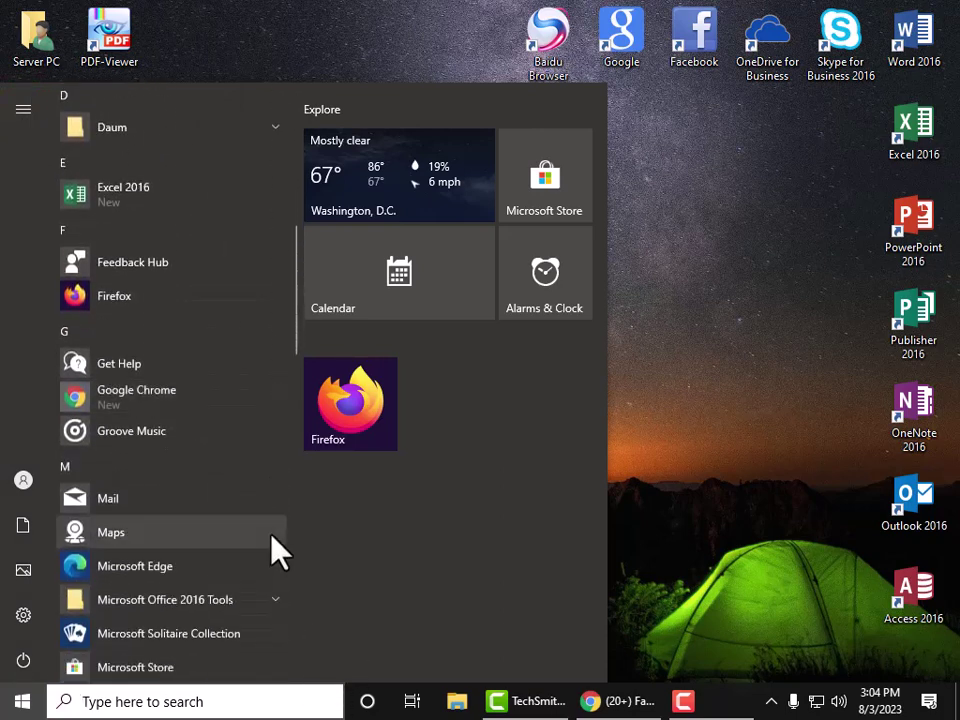
scroll(272, 552, "up", 4)
scroll(292, 555, "down", 3)
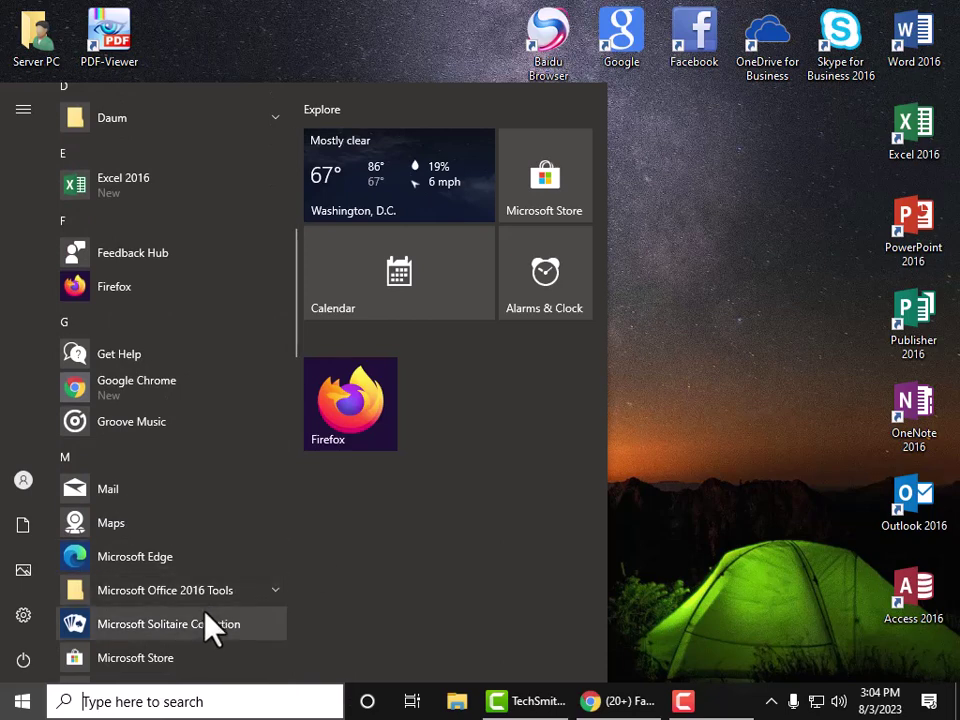
scroll(214, 615, "up", 2)
scroll(220, 607, "down", 2)
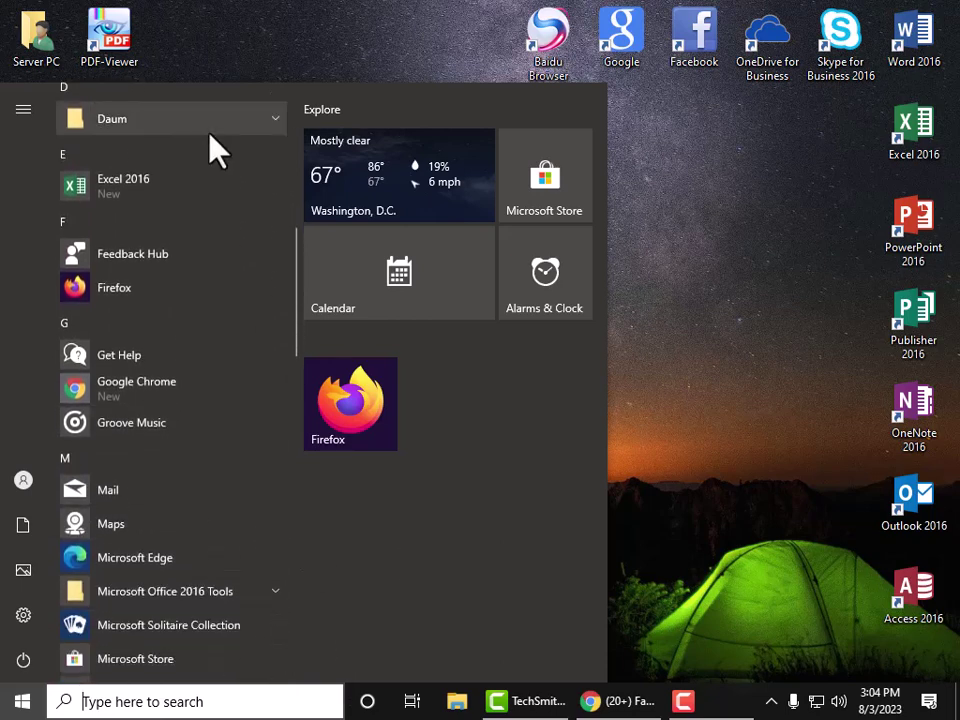
left_click(289, 276)
mouse_move(289, 276)
left_mouse_down()
mouse_move(298, 326)
mouse_move(292, 600)
left_mouse_up()
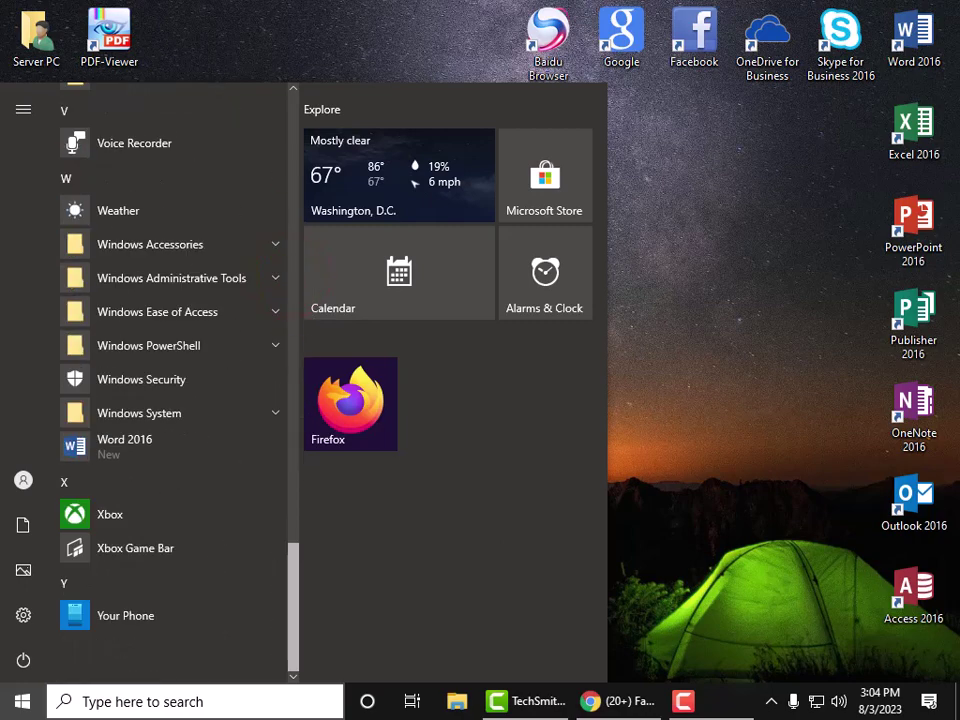
right_click(103, 452)
mouse_move(197, 503)
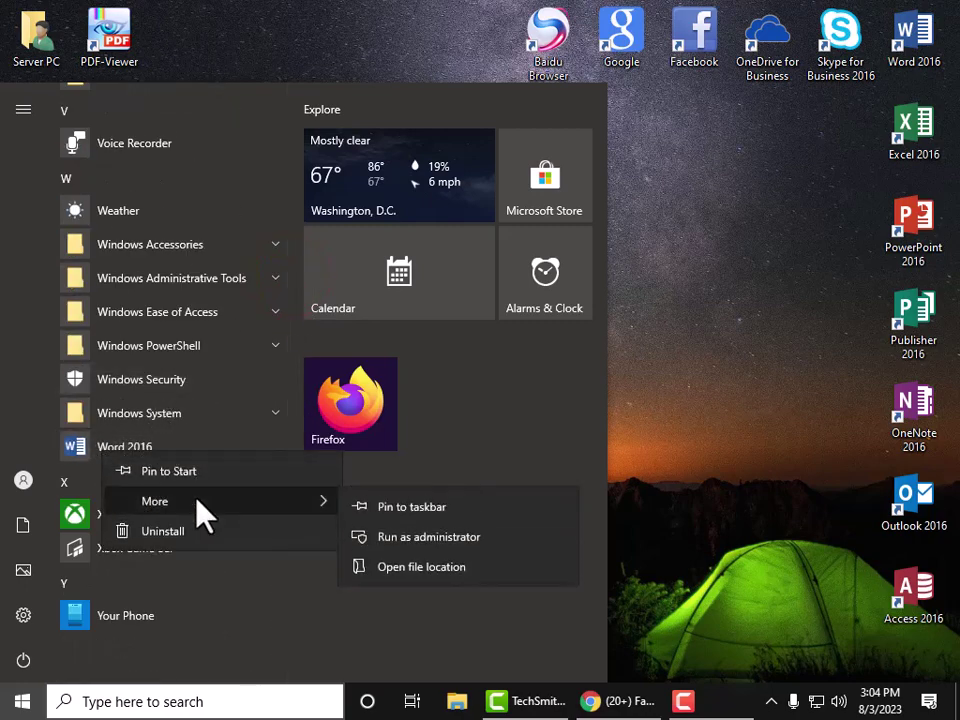
Send the Word 2016 shortcut to the desktop from its file location, then close the Programs folder.
left_click(410, 568)
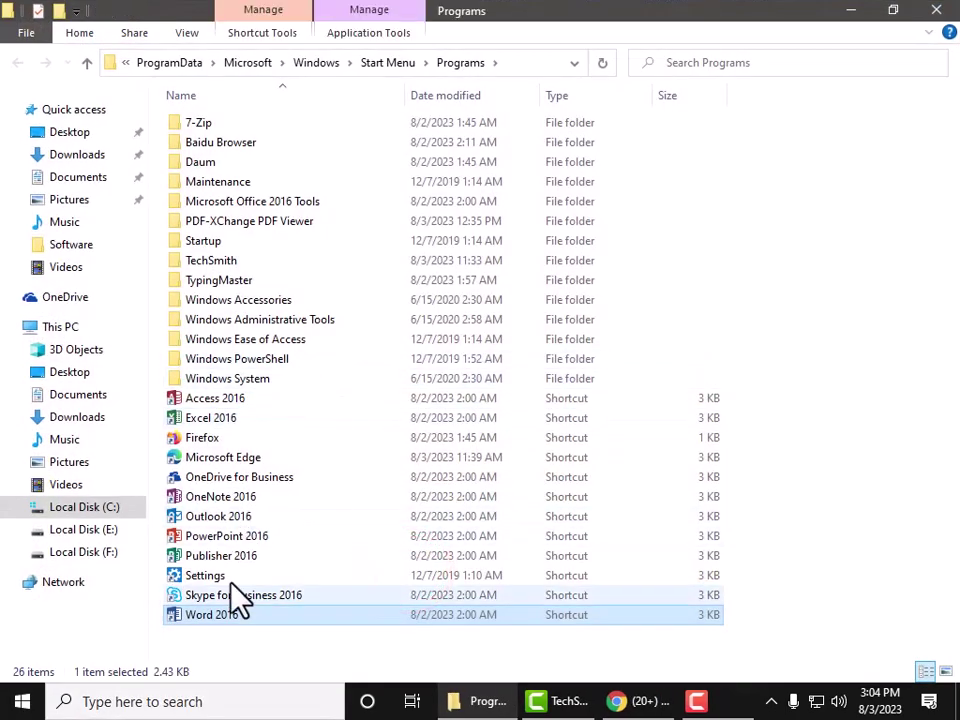
right_click(214, 617)
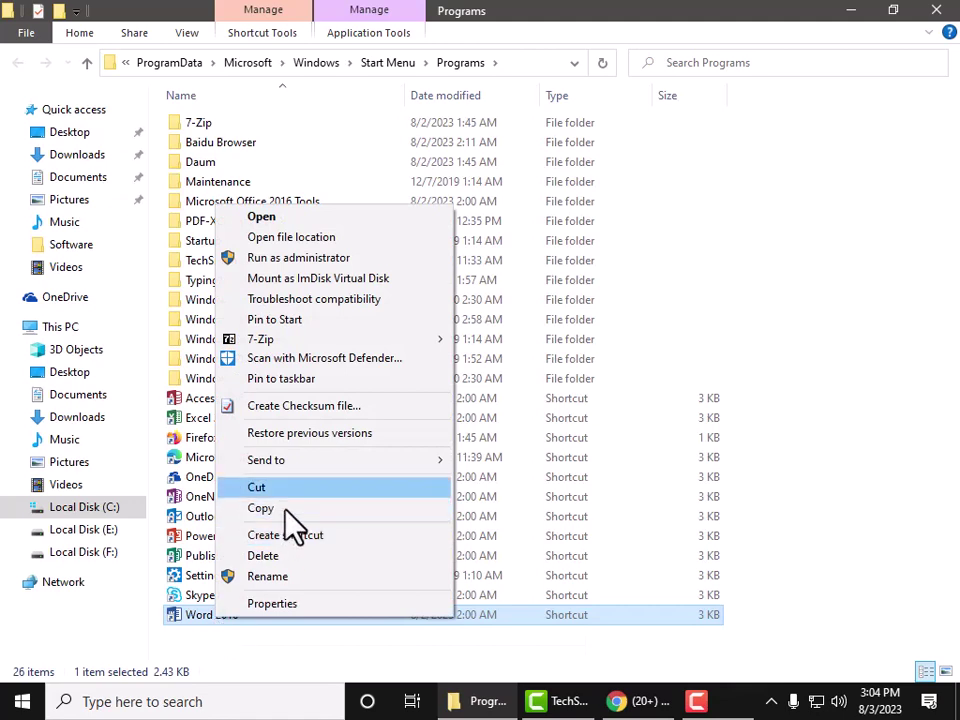
mouse_move(337, 467)
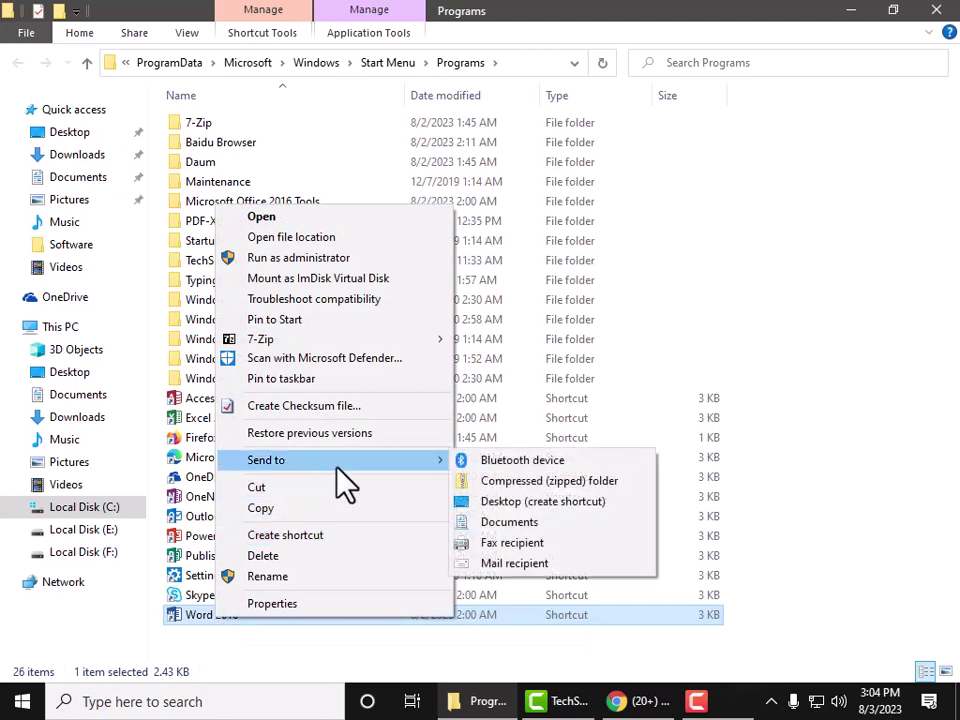
left_click(468, 498)
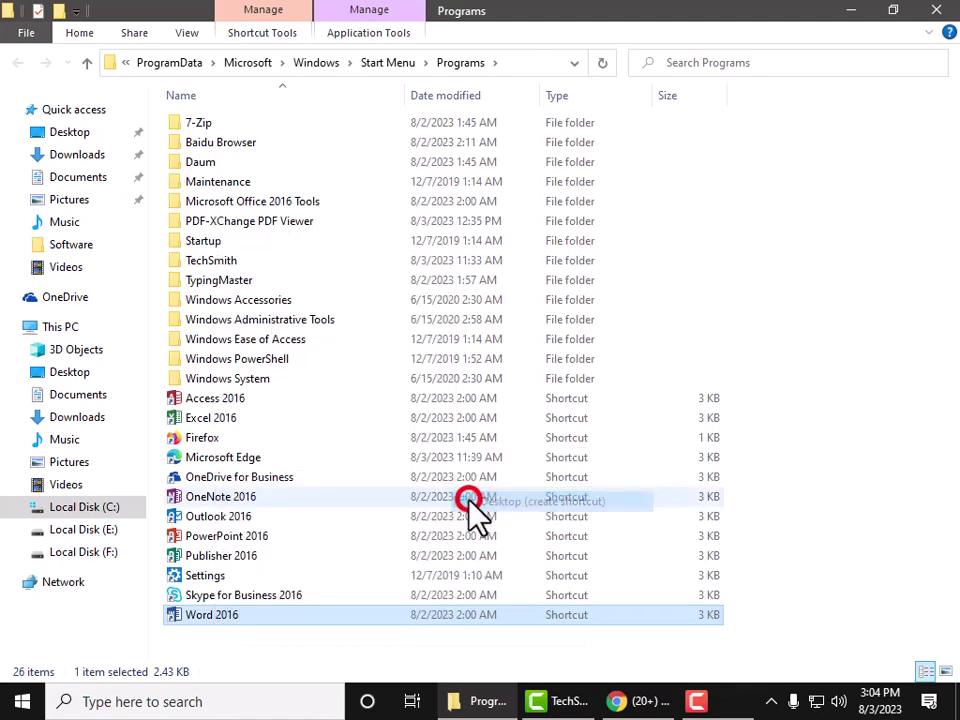
left_click(936, 10)
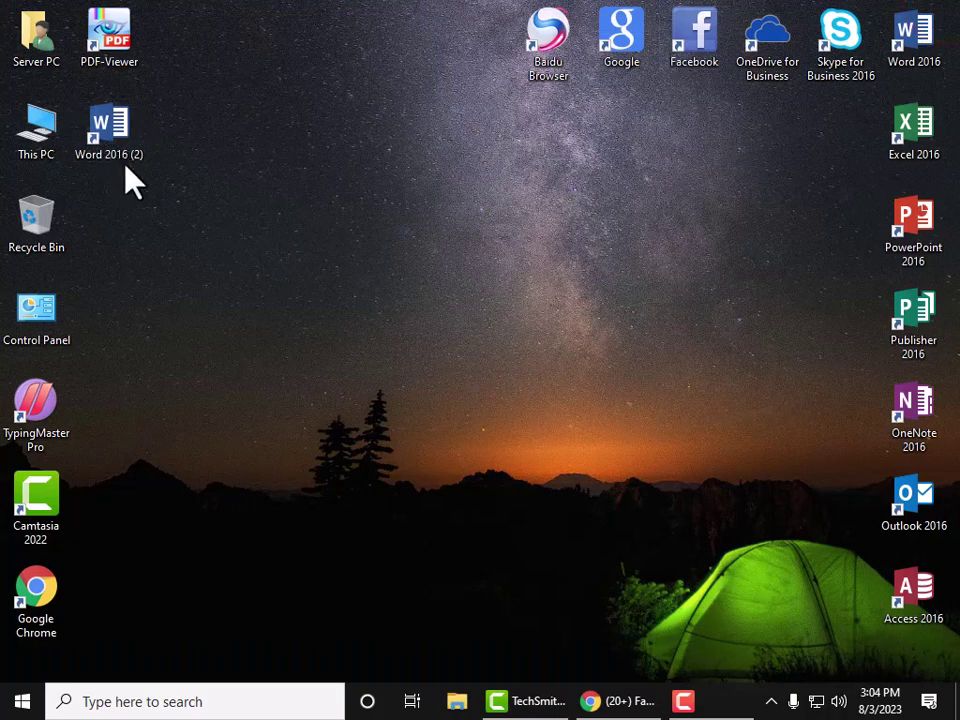
Launch Word 2016 from the desktop shortcut and create a blank document.
double_click(938, 58)
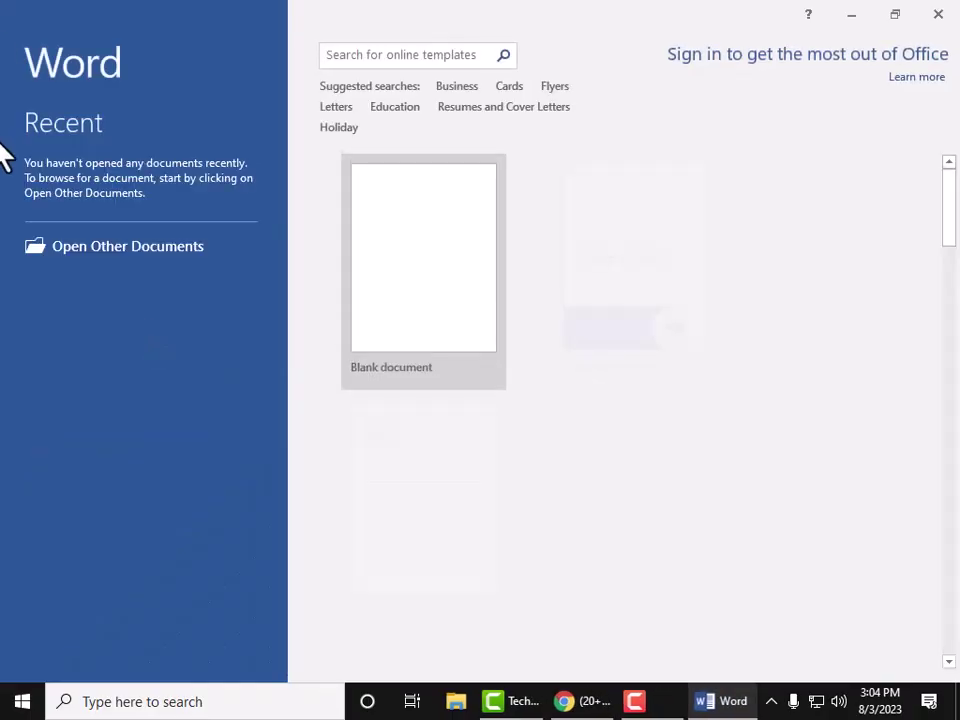
left_click(396, 256)
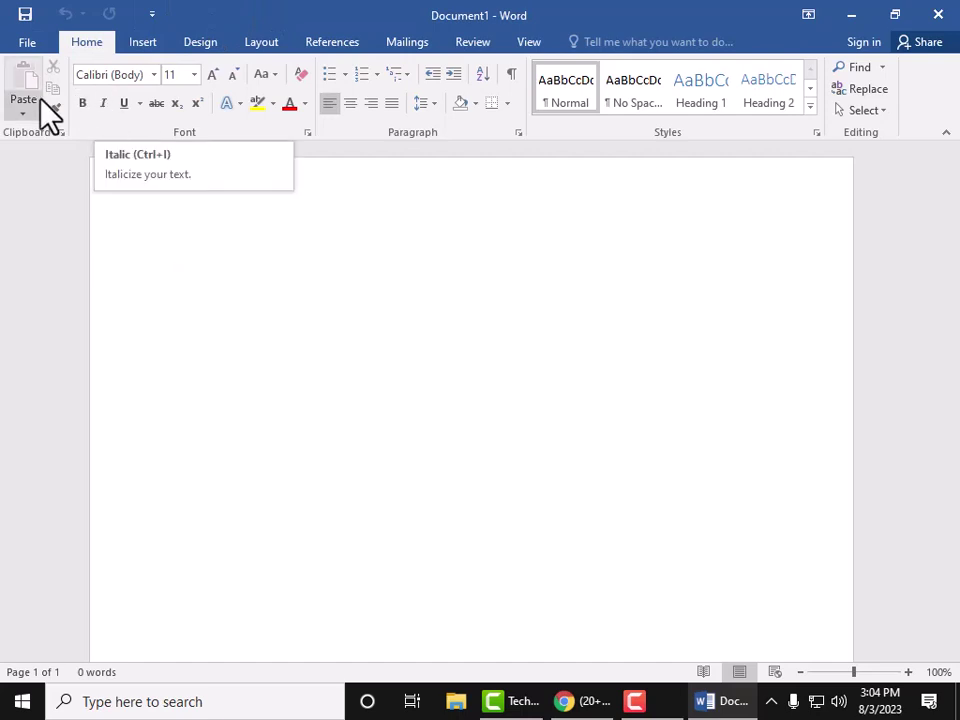
Look through the File page and each ribbon tab from Home to View, then click into the page.
left_click(29, 44)
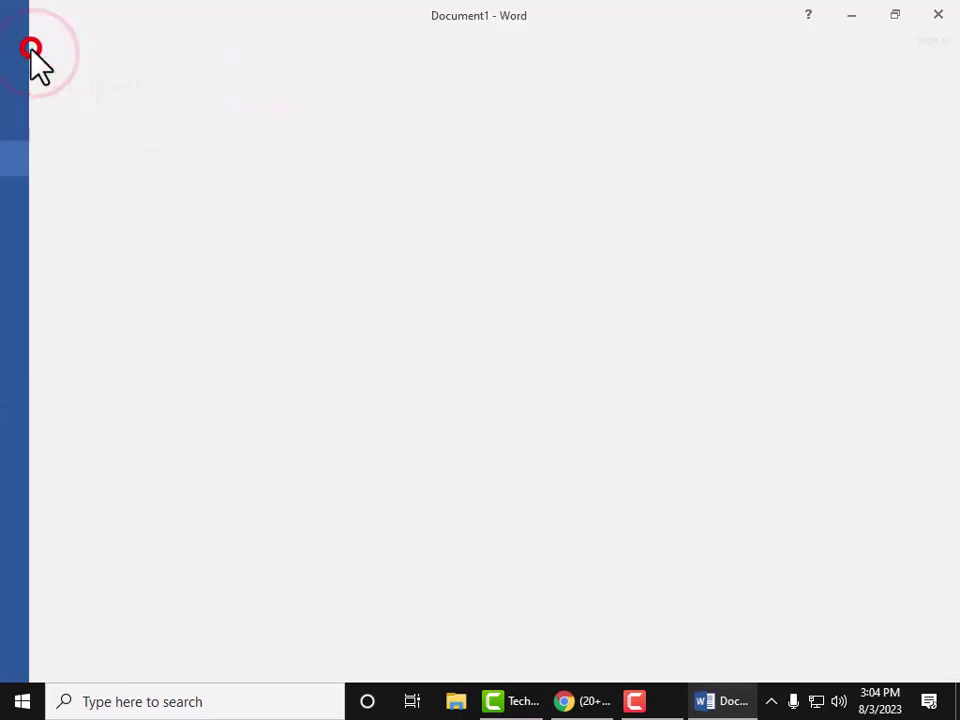
left_click(33, 40)
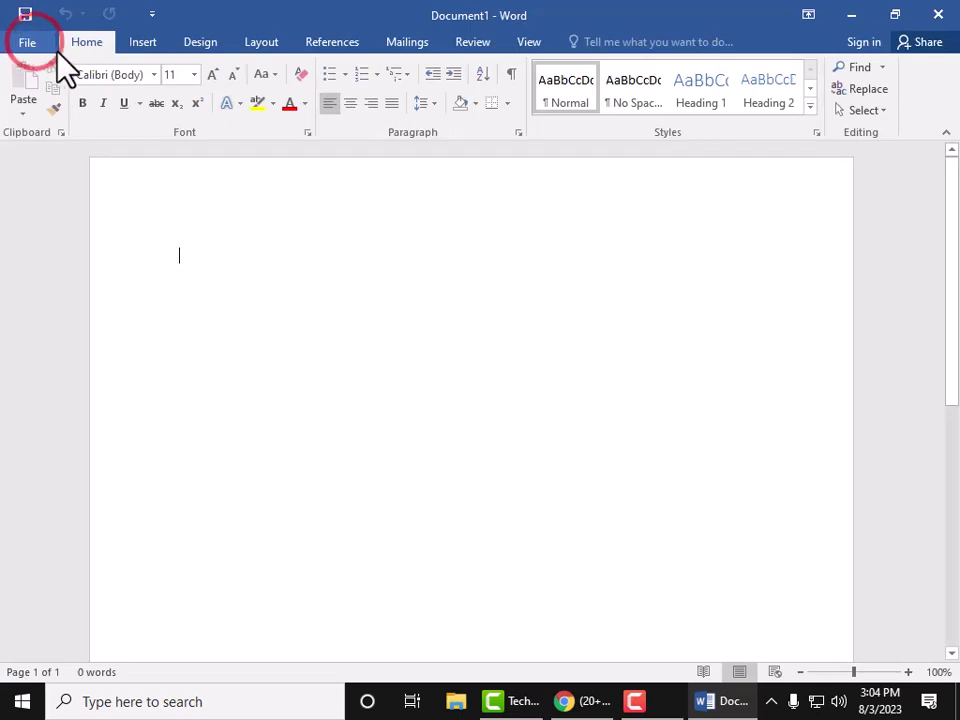
left_click(77, 40)
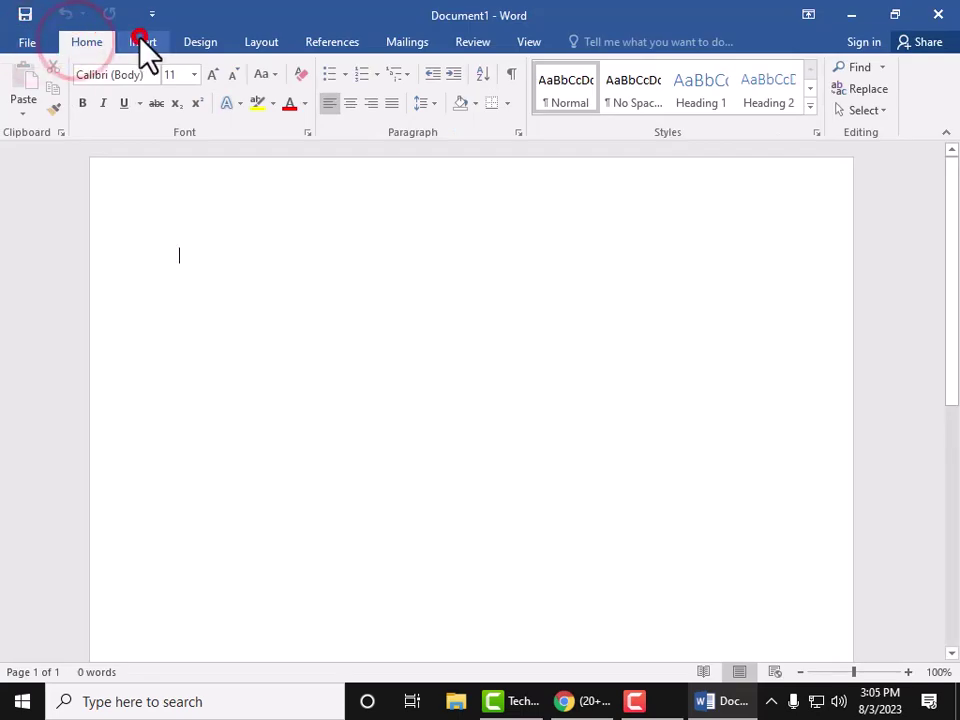
left_click(141, 39)
left_click(205, 41)
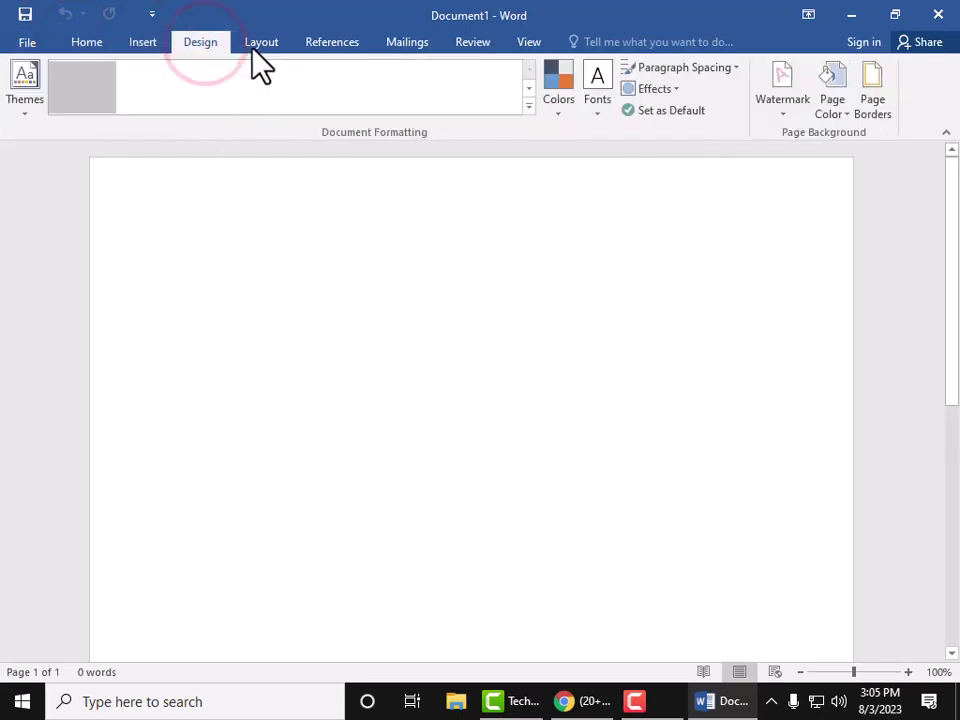
left_click(255, 44)
left_click(331, 43)
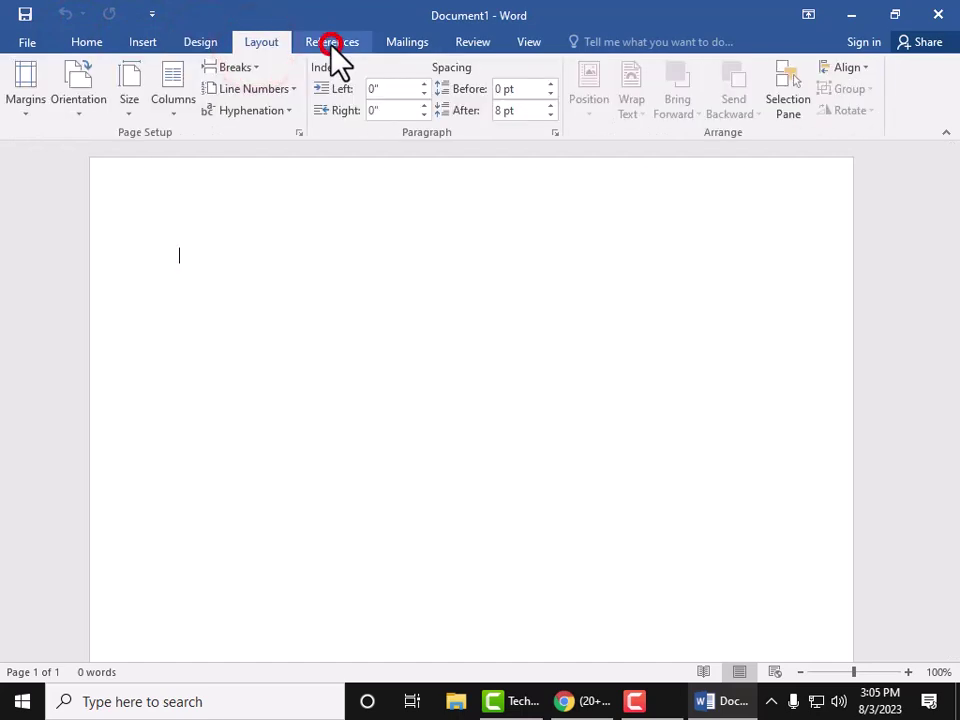
left_click(405, 42)
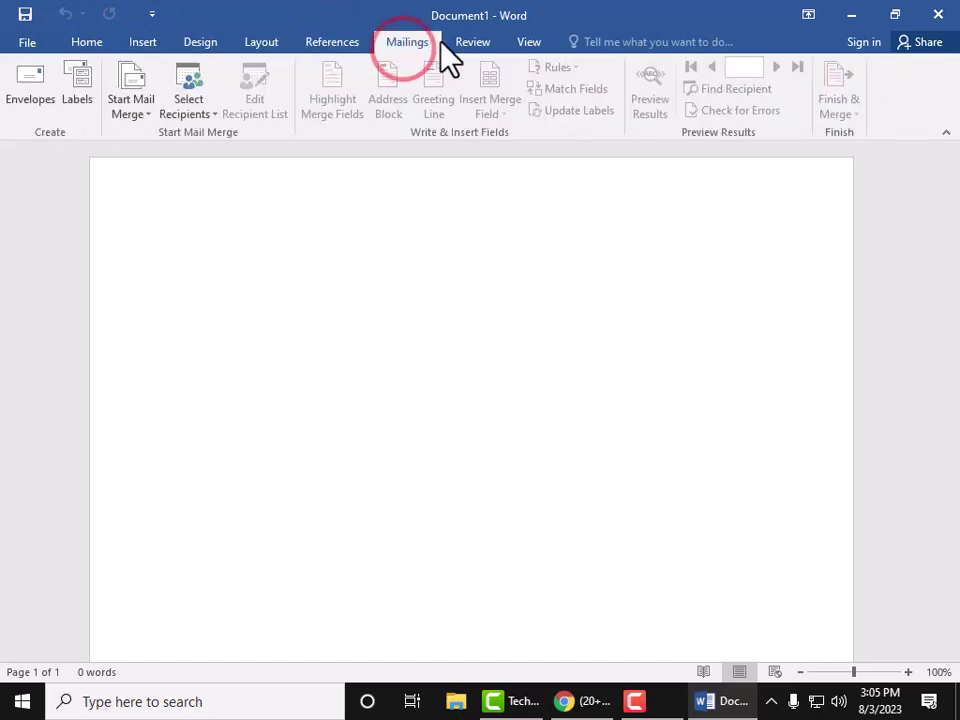
left_click(453, 46)
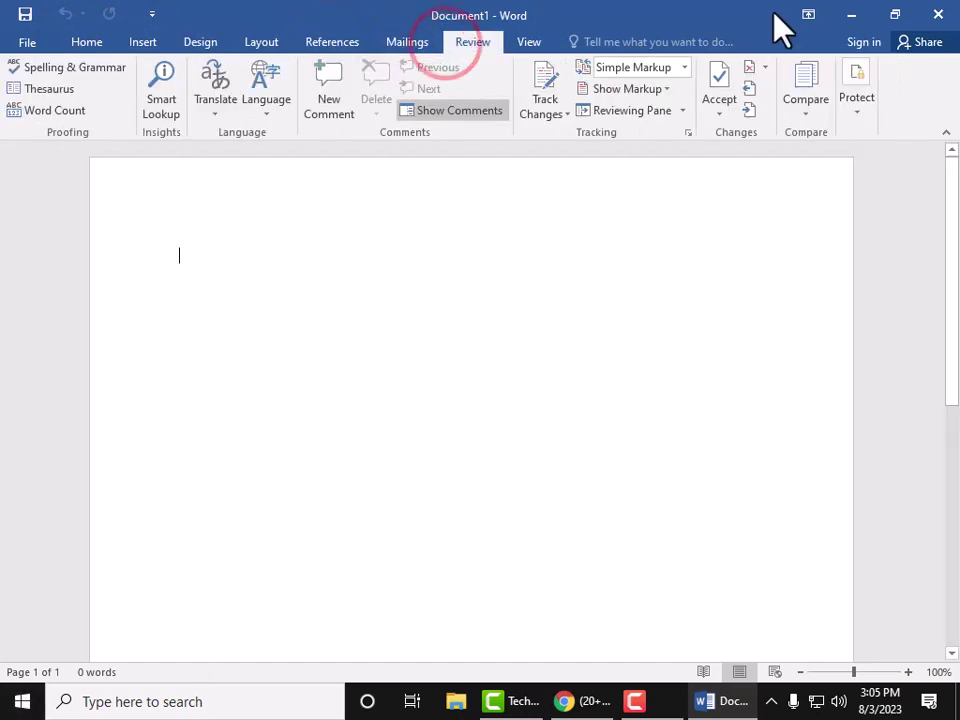
left_click(526, 42)
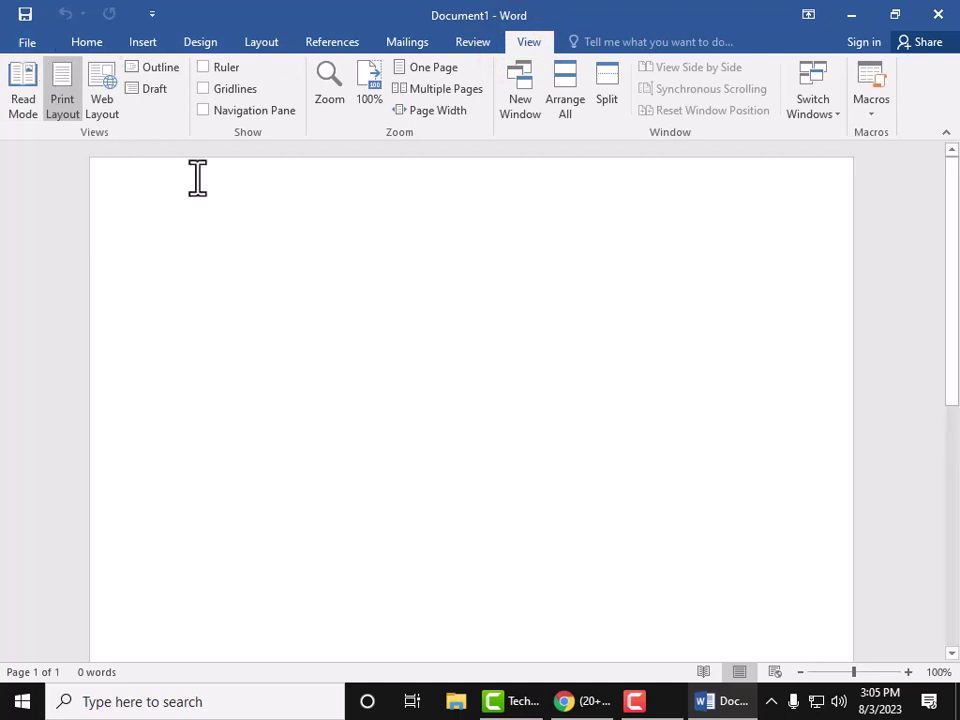
left_click(225, 257)
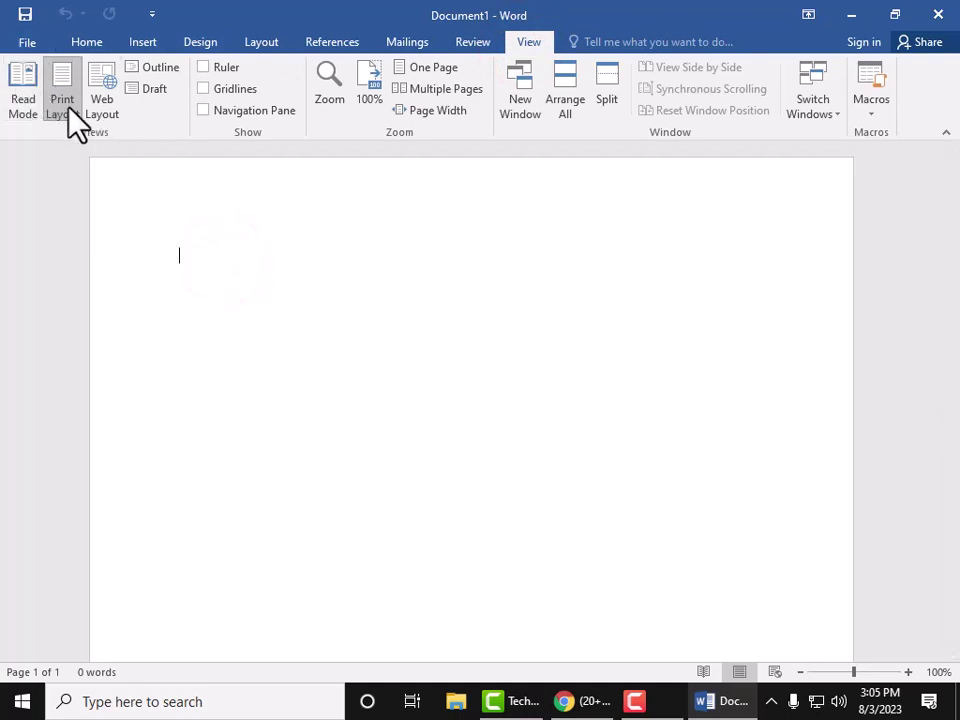
left_click(258, 247)
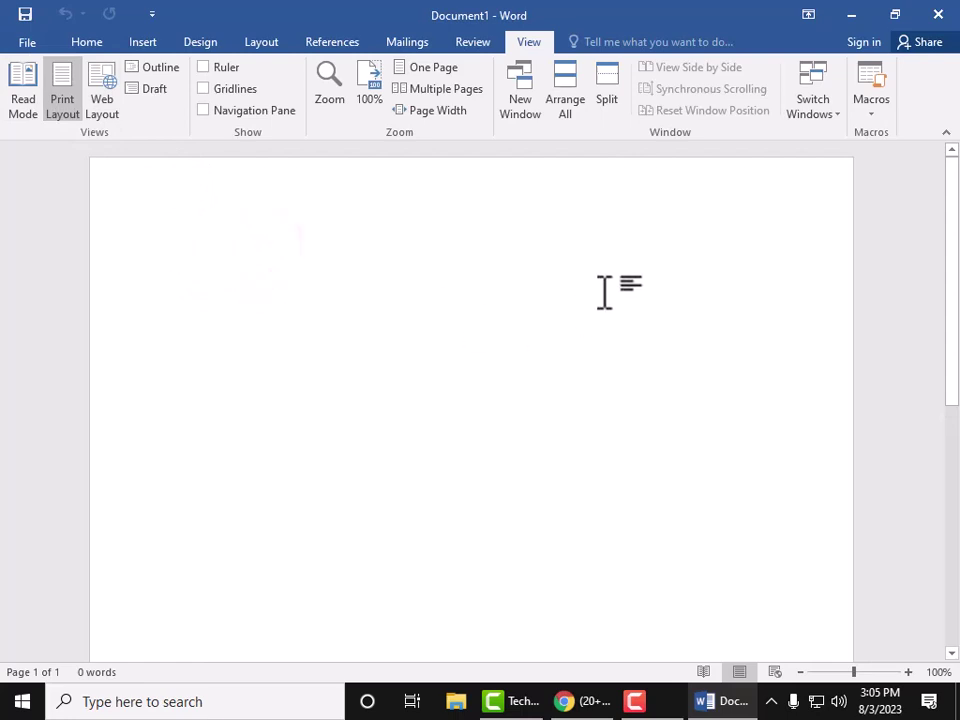
Type 'A quick brown fox jumps over the lazy dog.' and correct 'borwn' to 'brown'.
type("a")
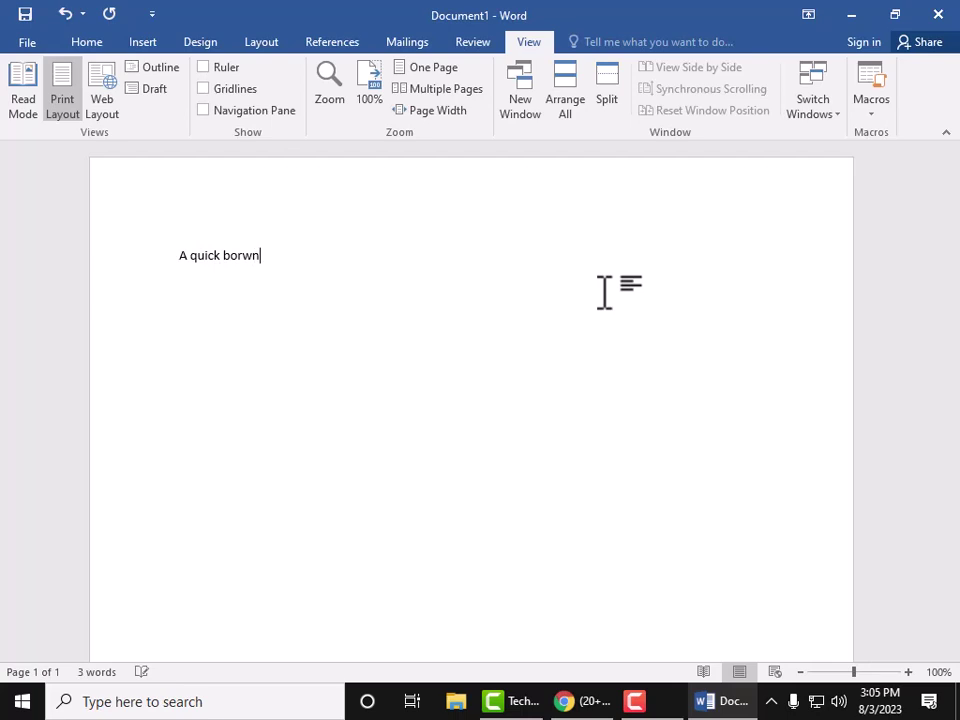
type("fox jumps pov")
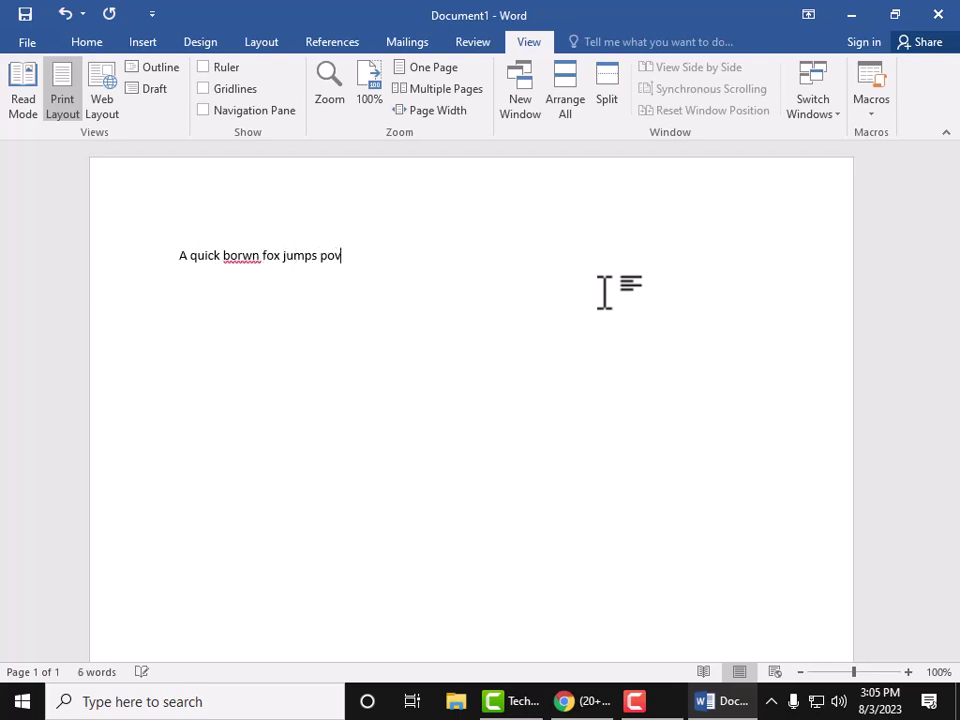
key("BackSpace")
key("BackSpace")
key("BackSpace")
type("dog.")
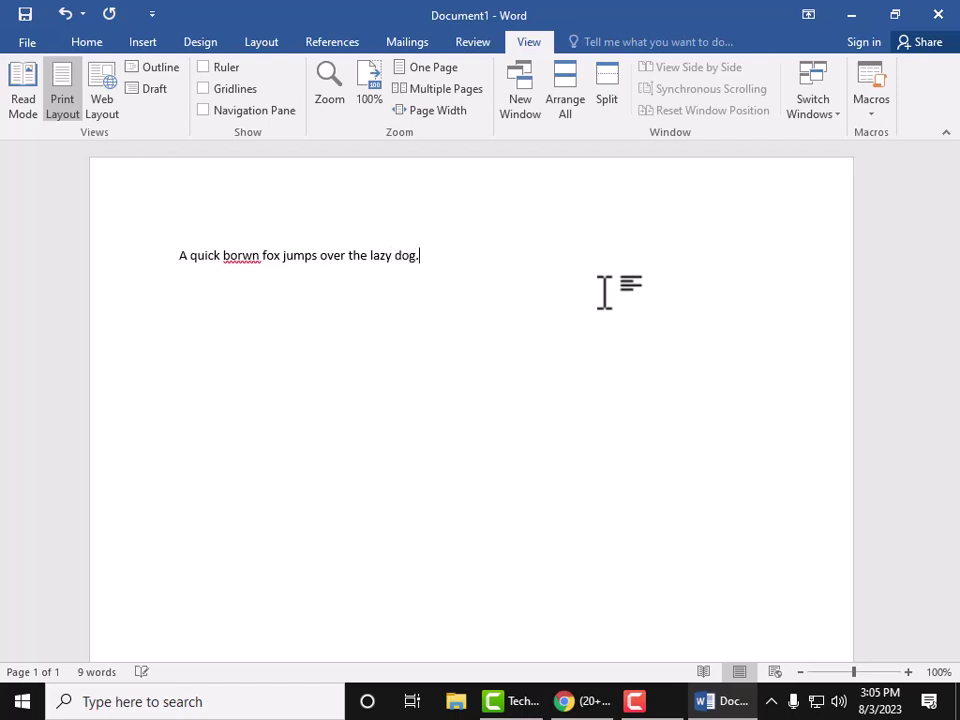
right_click(233, 255)
left_click(288, 279)
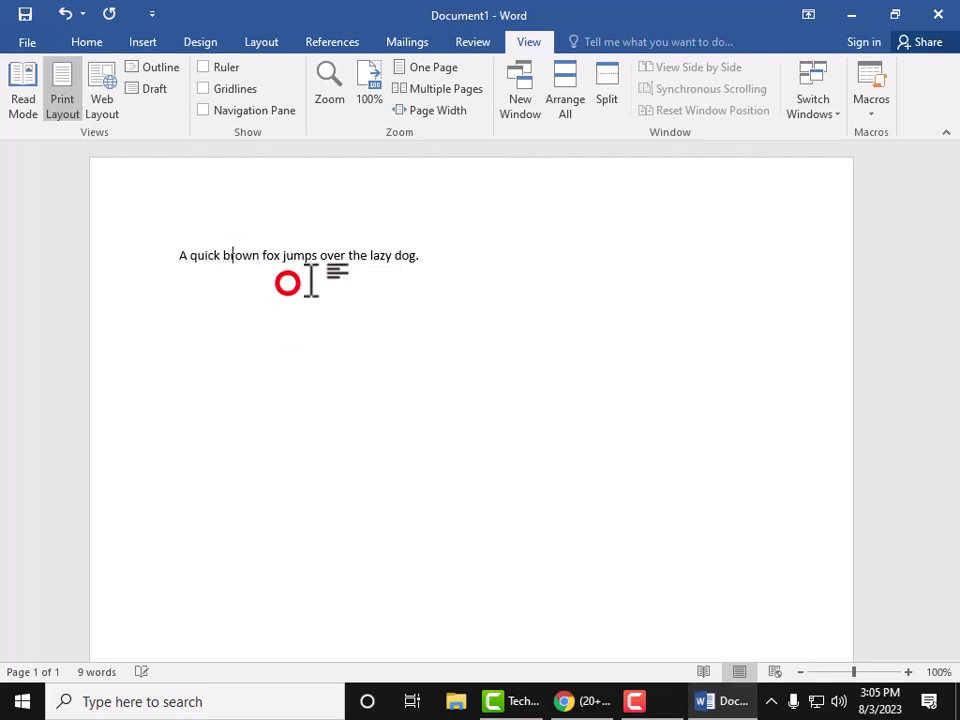
Select the whole sentence and use Grow Font repeatedly until it reaches 26 pt.
double_click(241, 248)
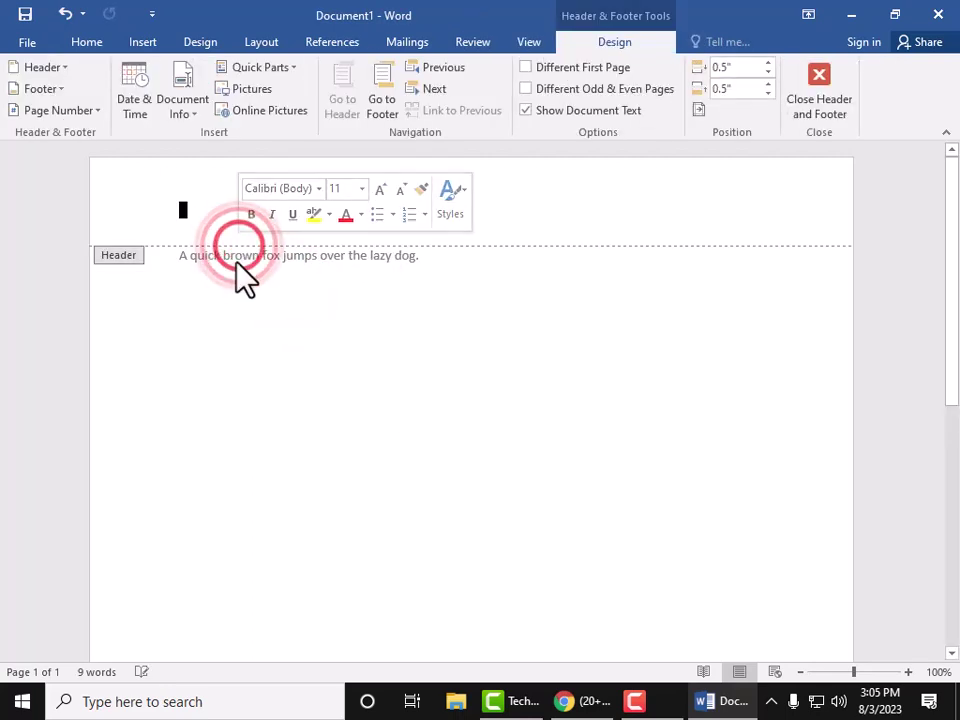
double_click(237, 262)
double_click(237, 263)
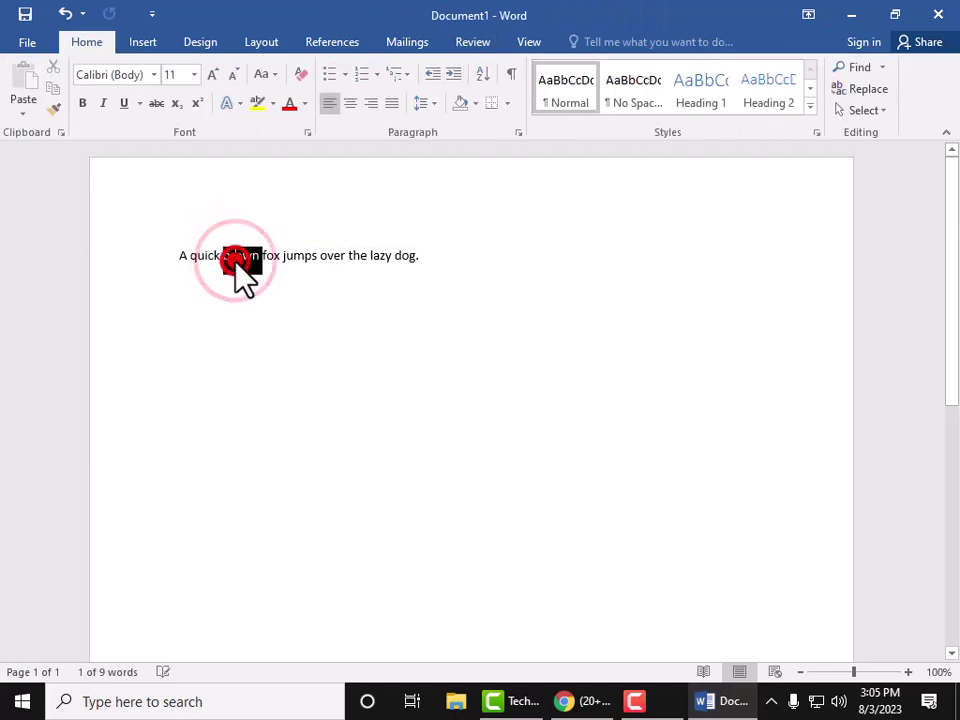
triple_click(237, 263)
left_click(210, 78)
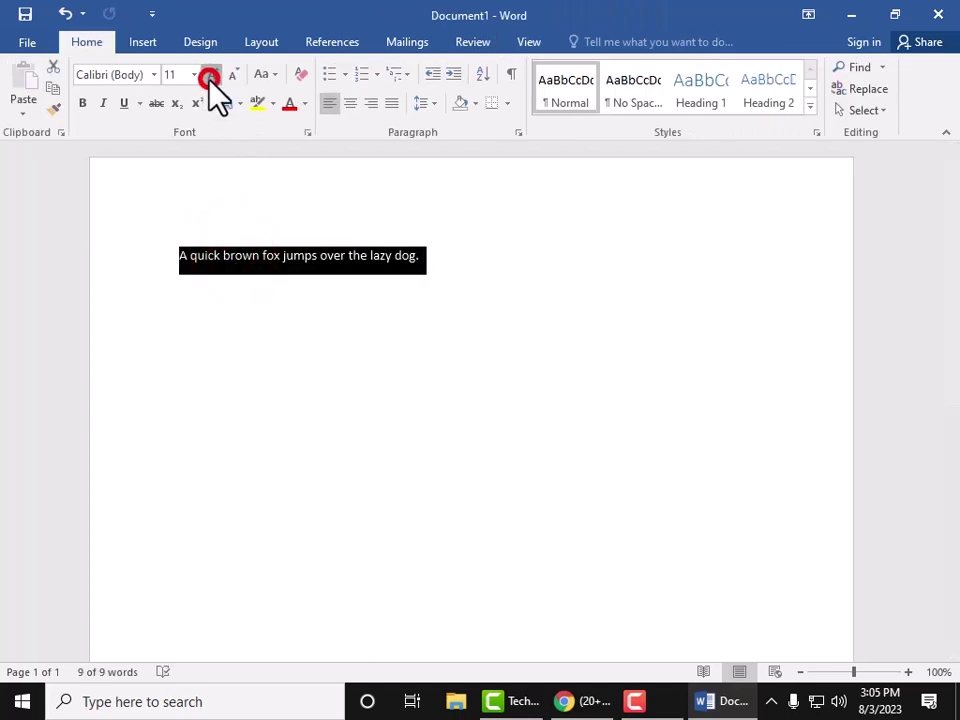
left_click(211, 78)
left_click(211, 78)
left_click(211, 78)
left_click(211, 78)
left_click(211, 78)
left_click(211, 78)
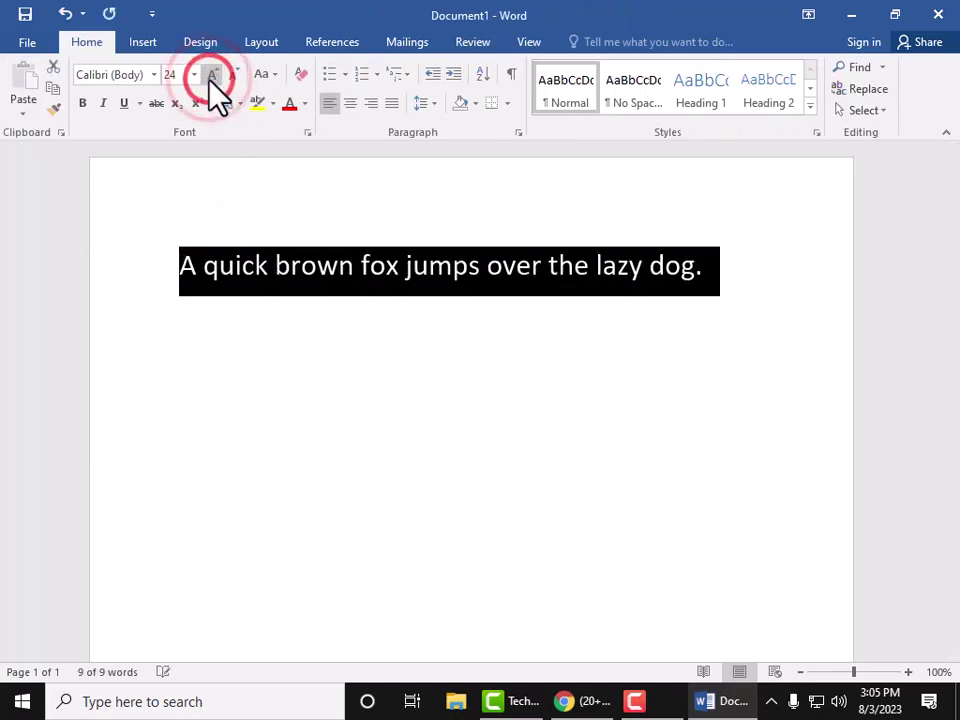
left_click(211, 76)
left_click(277, 318)
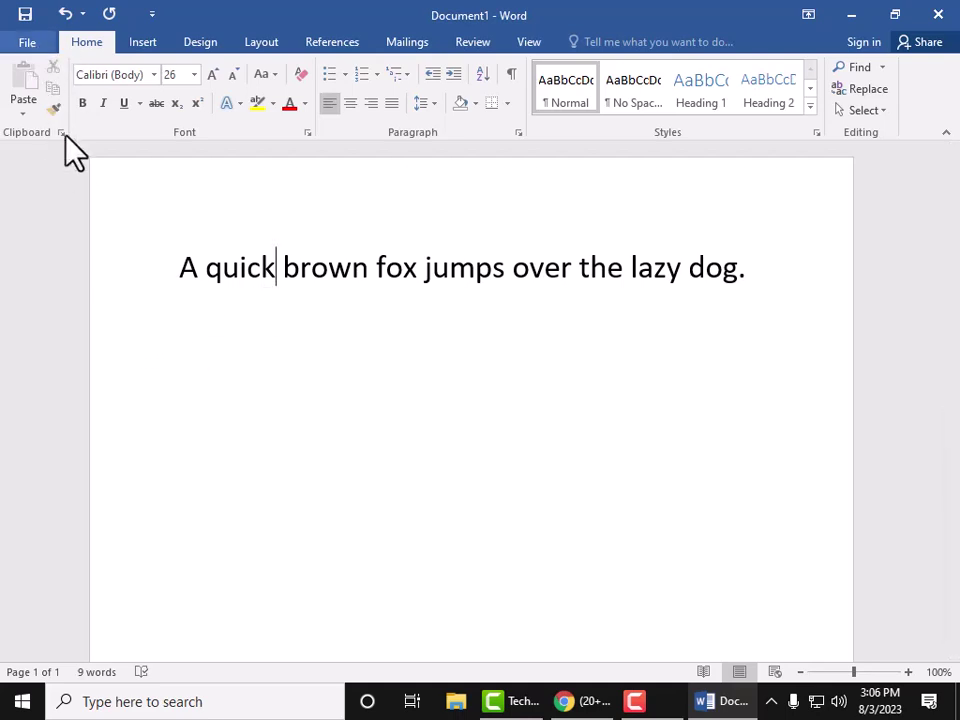
left_click(27, 41)
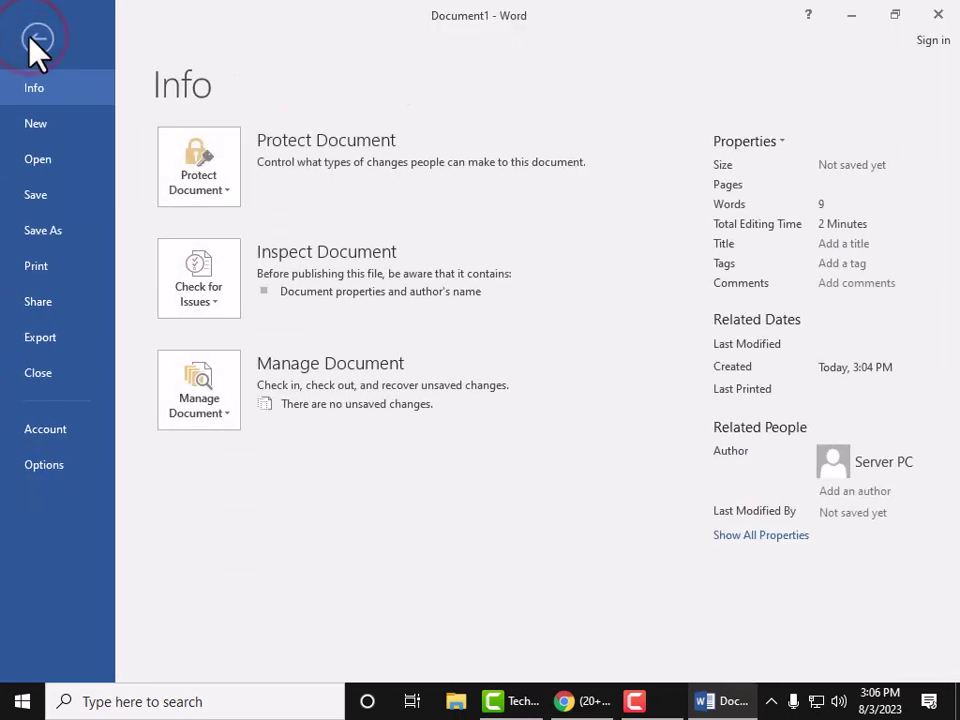
left_click(44, 194)
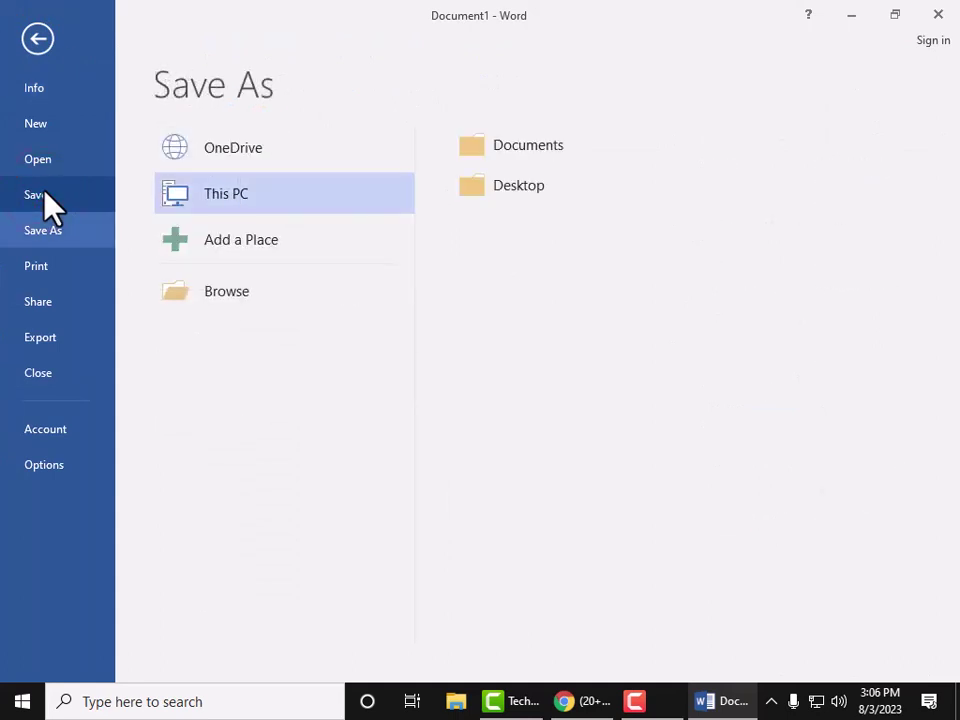
left_click(266, 300)
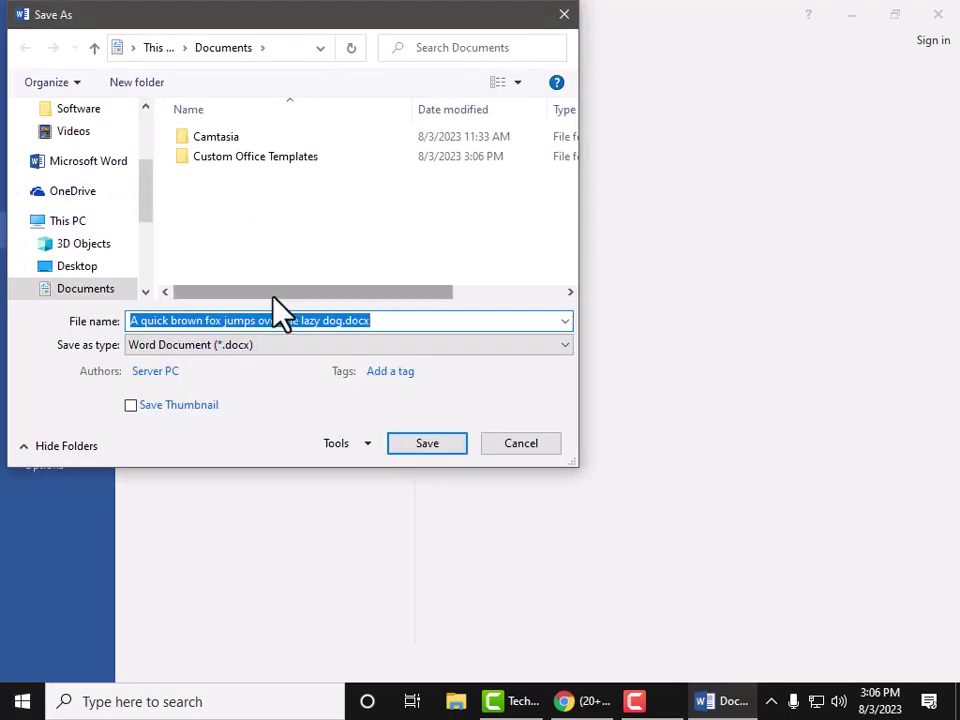
type("T")
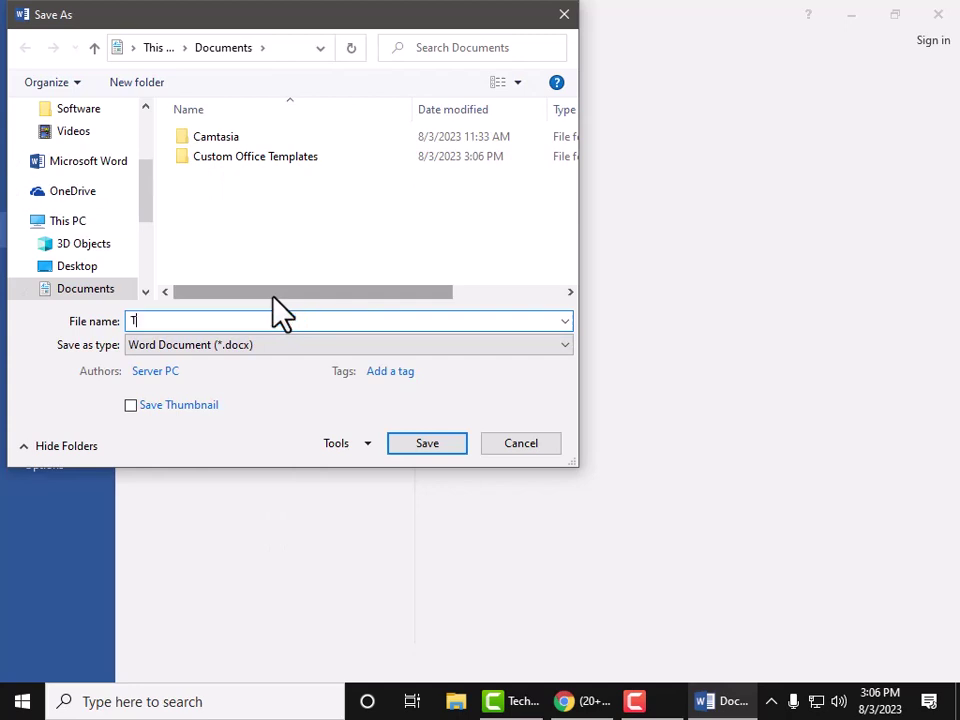
type("est")
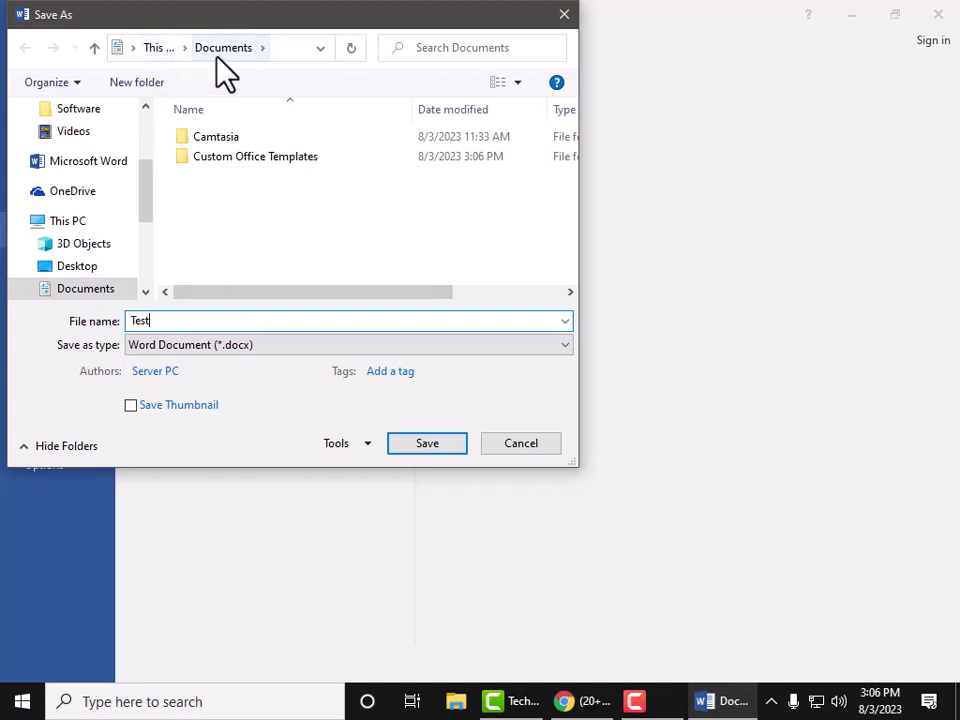
left_click(75, 267)
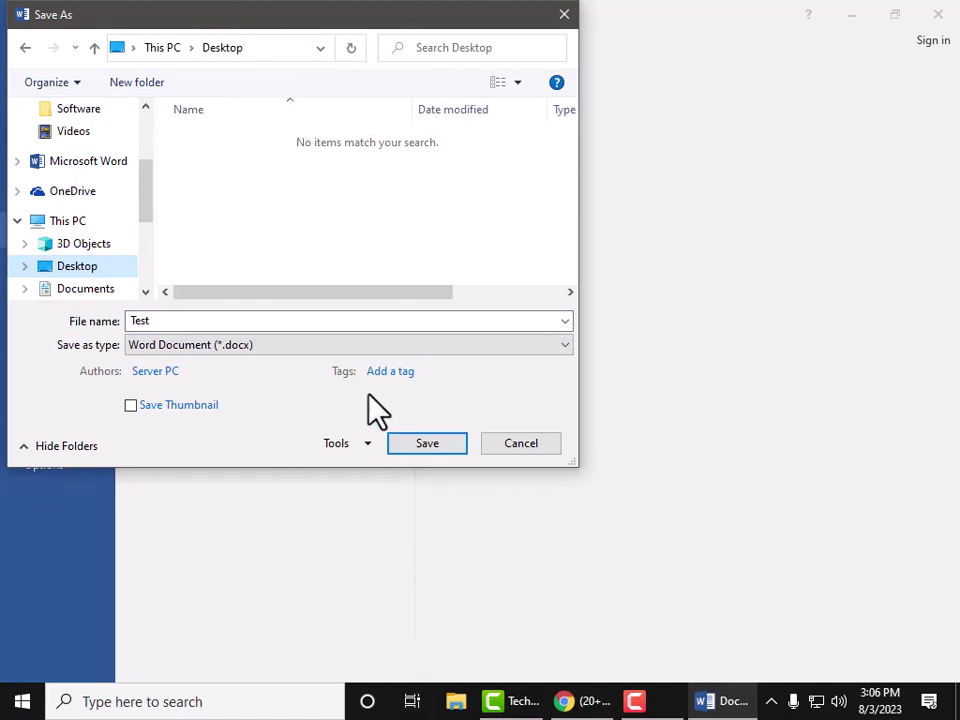
left_click(487, 446)
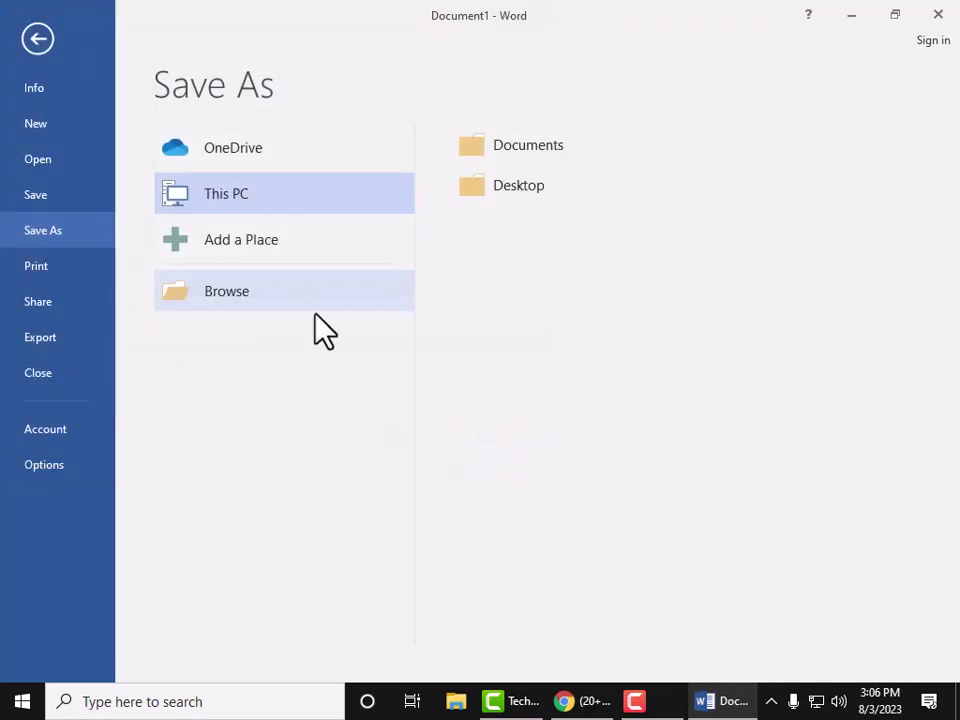
key("Escape")
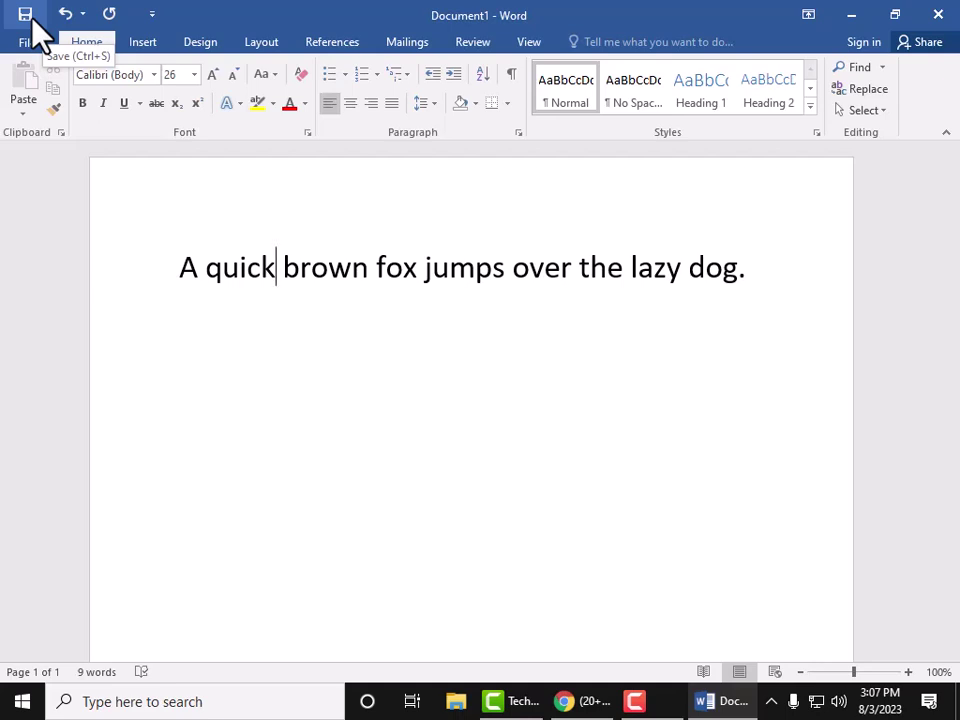
left_click(28, 15)
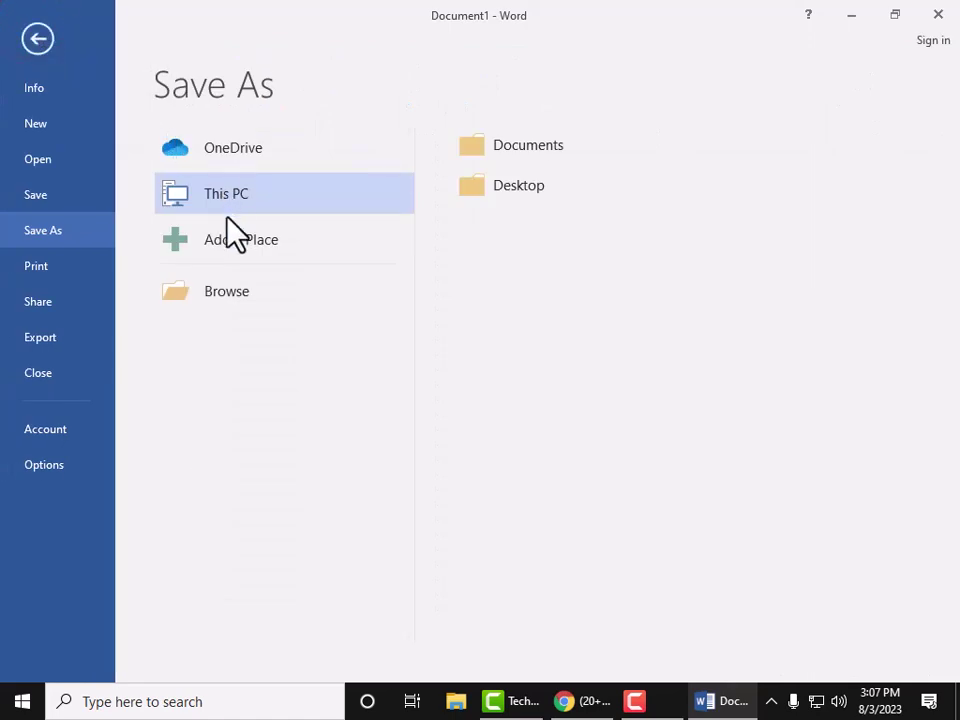
left_click(210, 290)
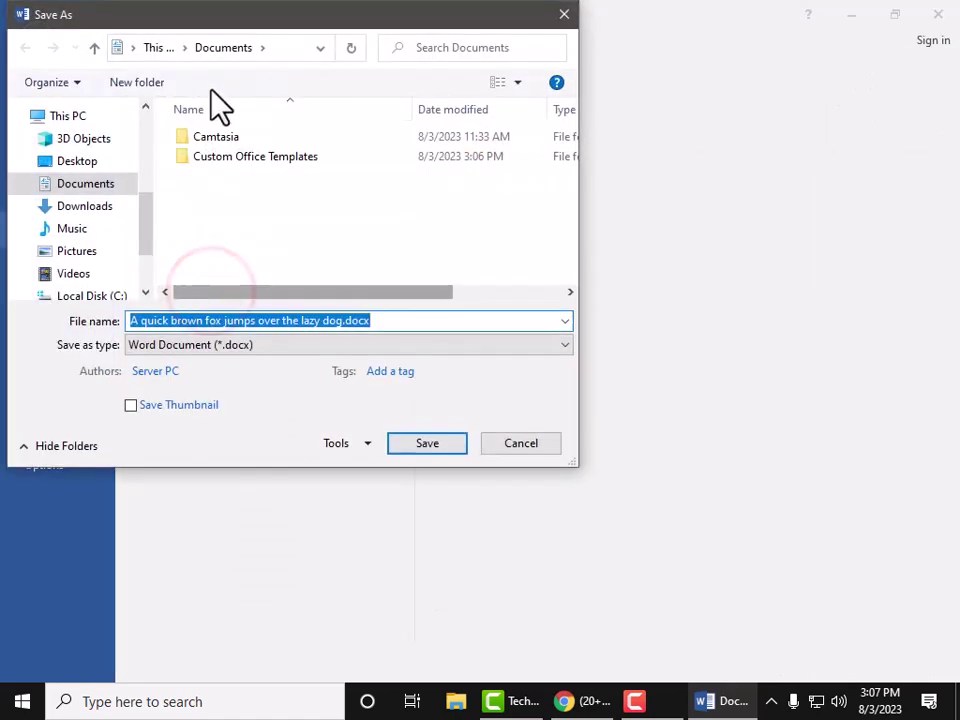
left_click(80, 163)
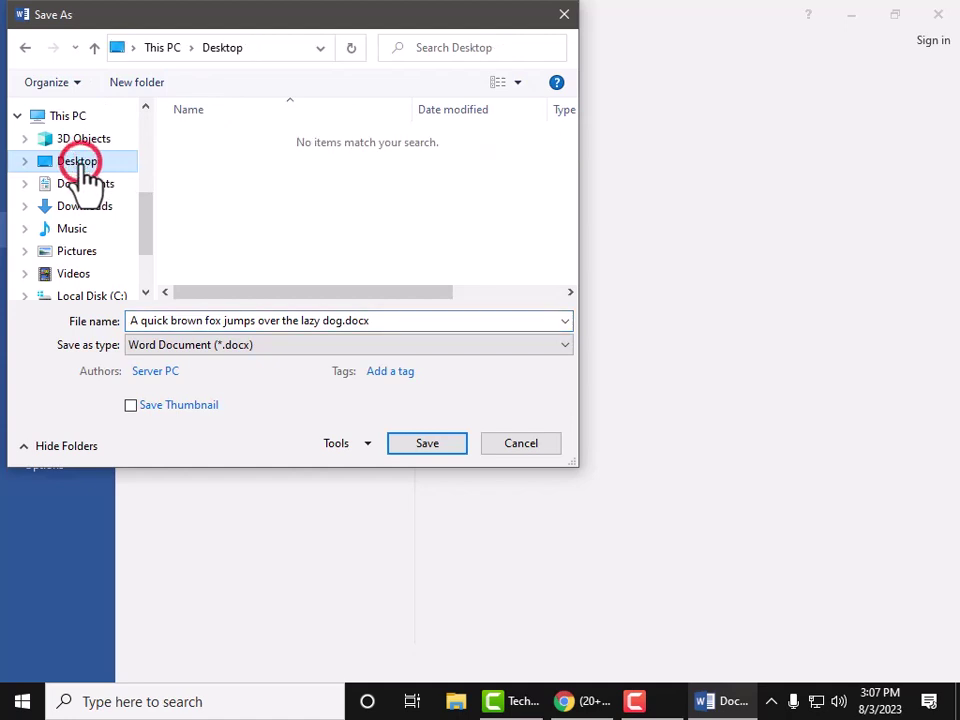
left_click(216, 318)
double_click(216, 320)
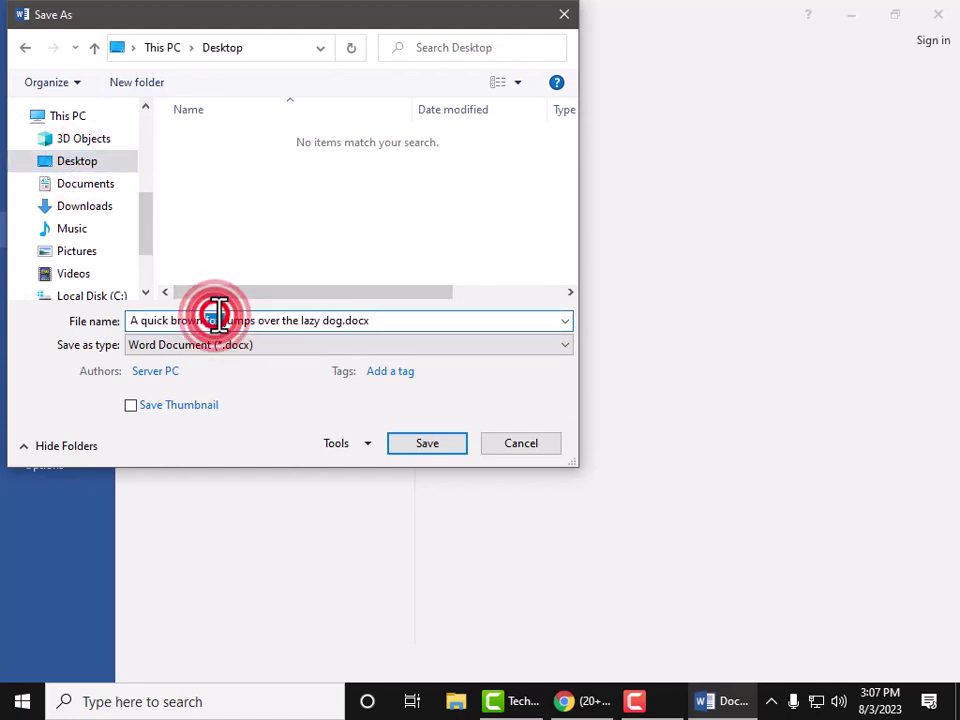
double_click(358, 324)
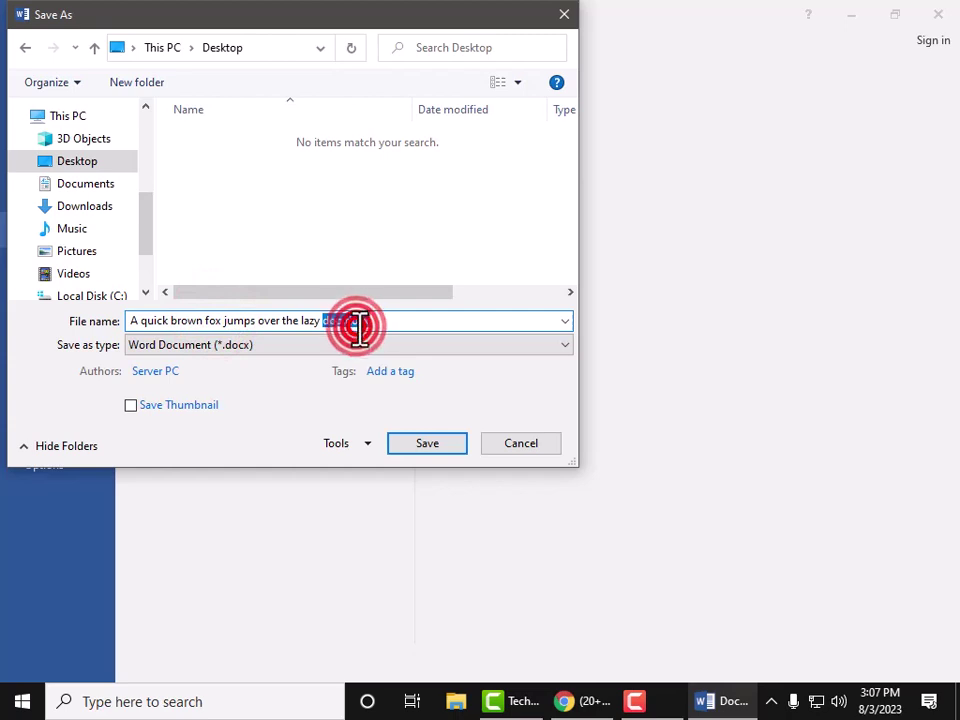
left_click_drag(358, 324, 146, 298)
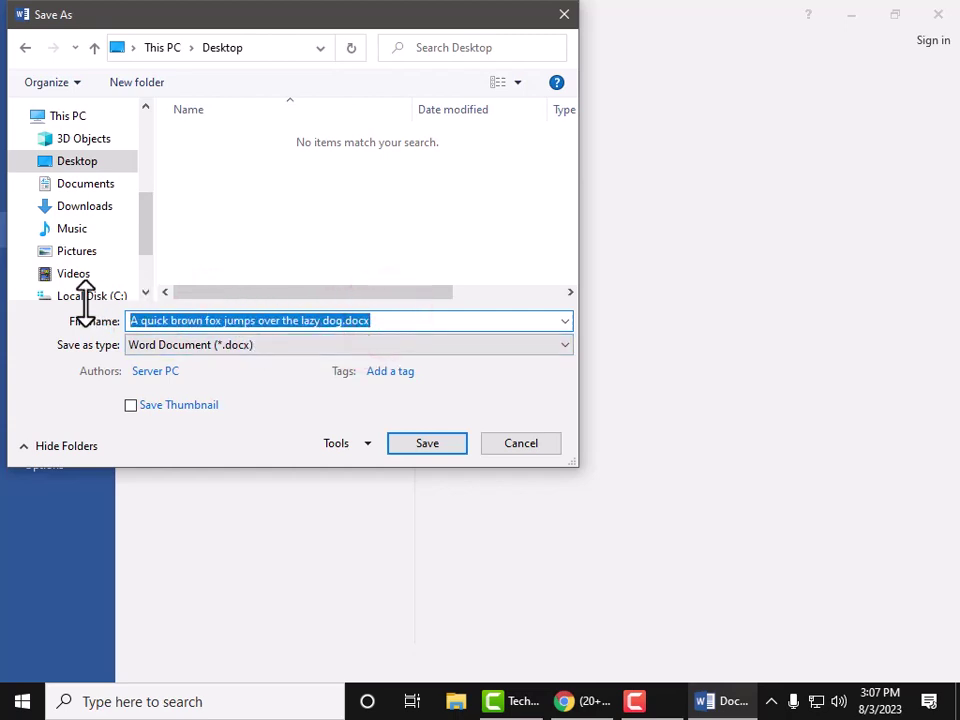
type("Test")
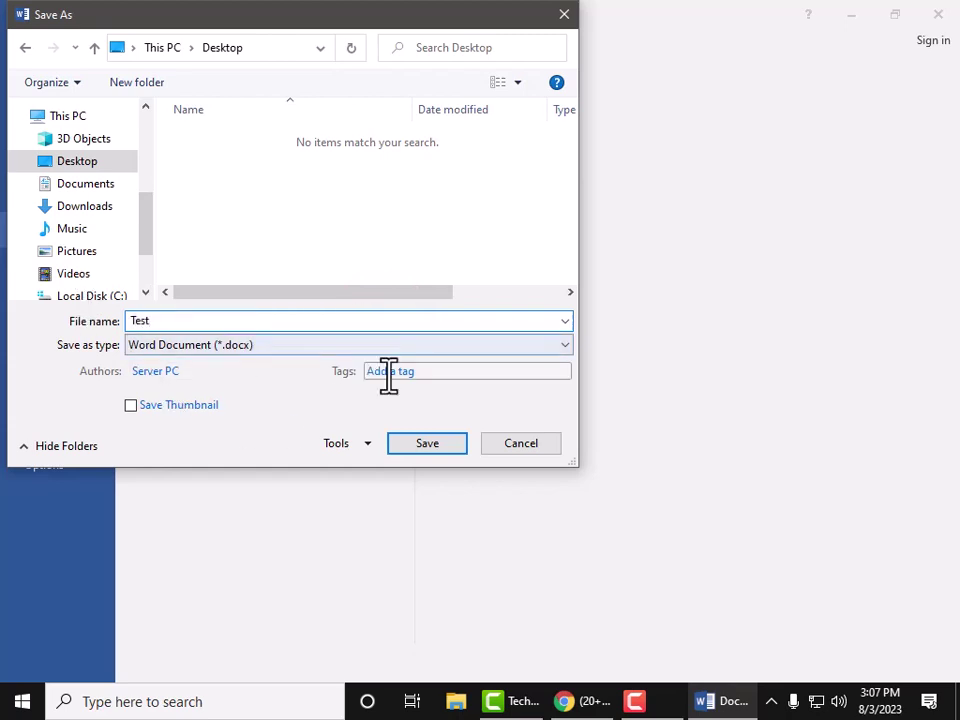
left_click(494, 440)
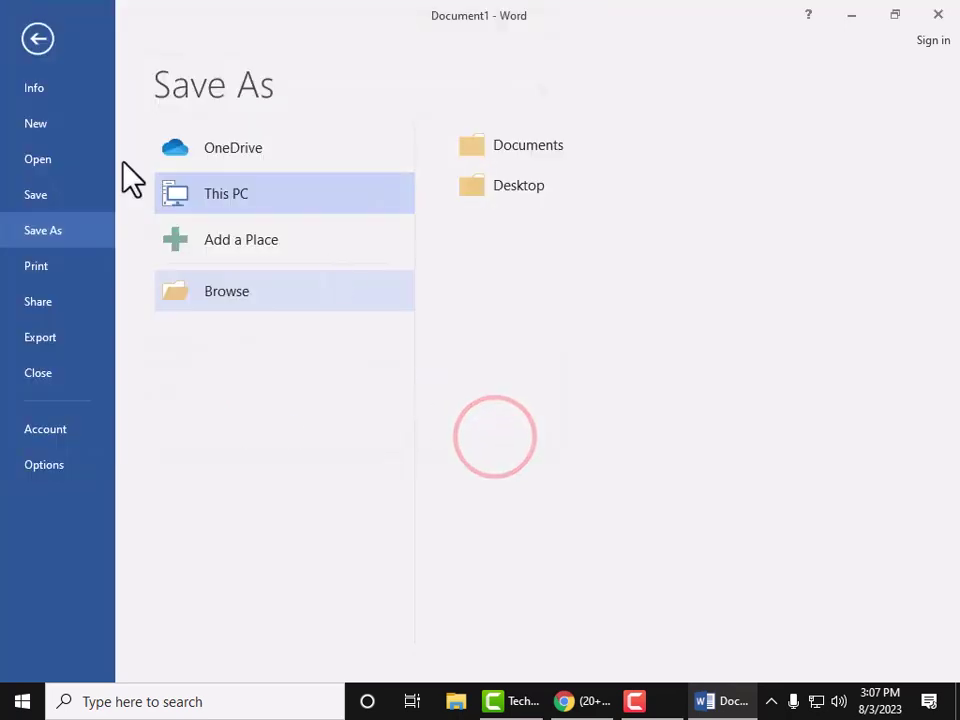
key("Escape")
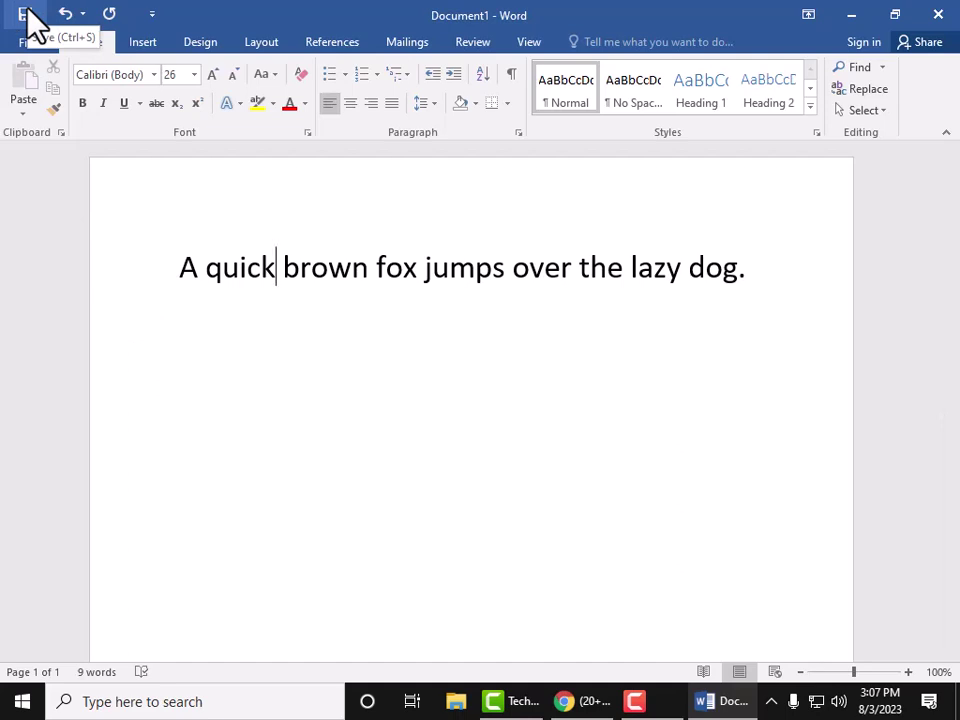
Save the document to the Desktop as 'Test' through Save As, then close Word.
left_click(255, 413)
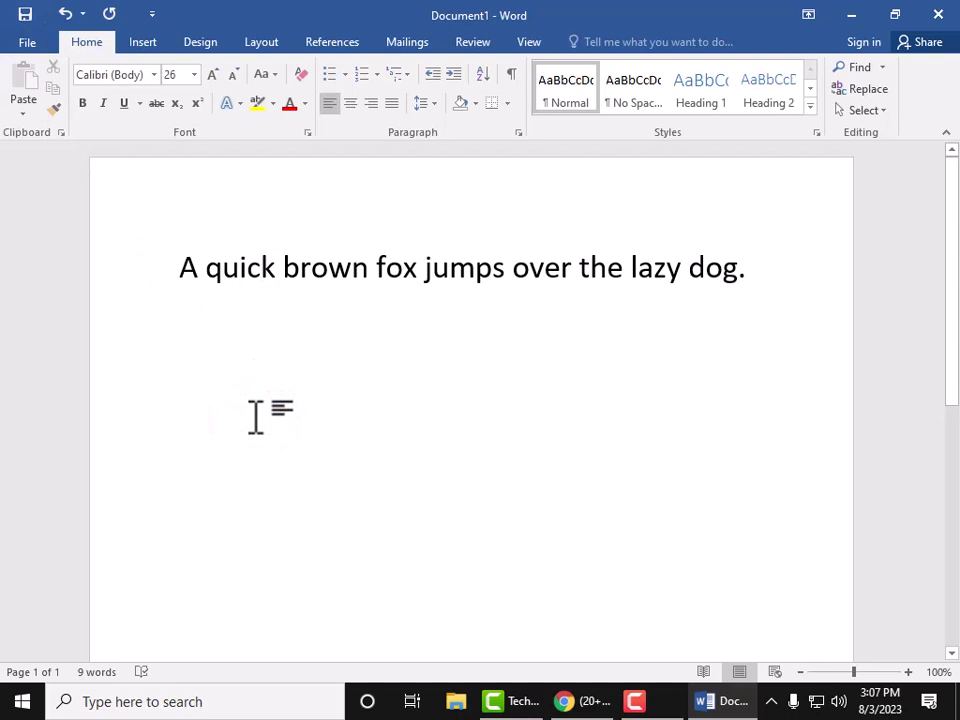
key("ctrl+s")
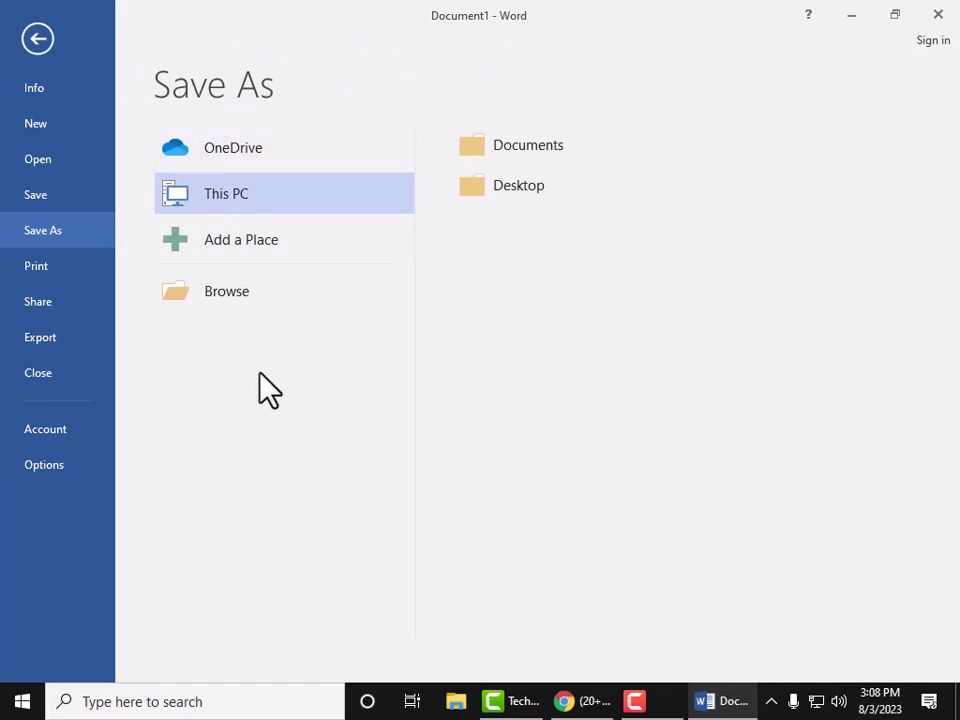
left_click(215, 290)
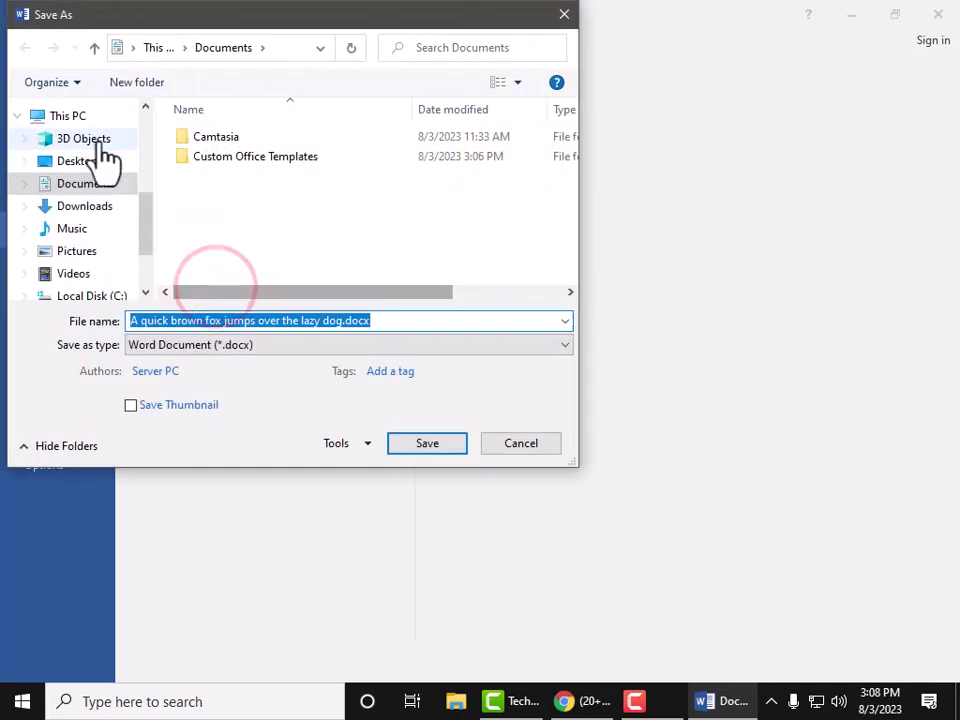
left_click(76, 162)
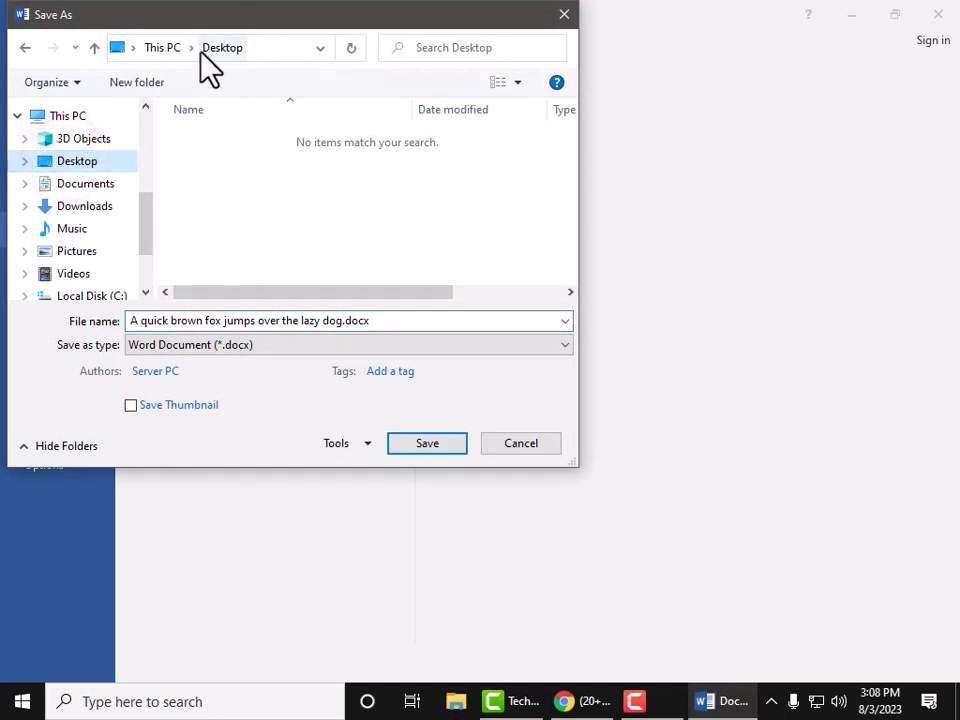
triple_click(222, 320)
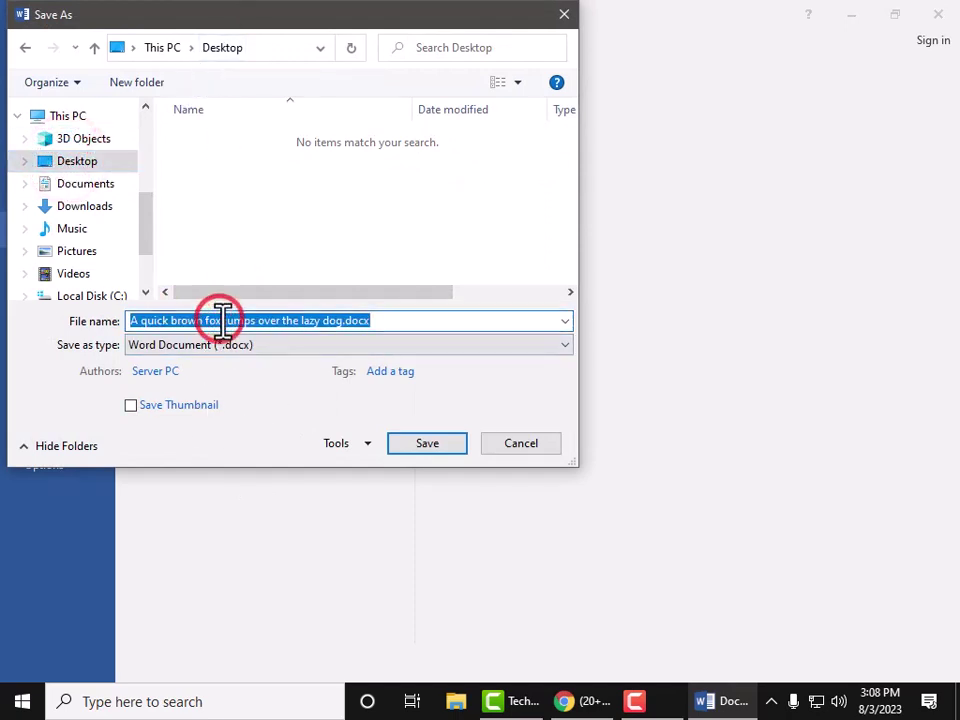
type("Test")
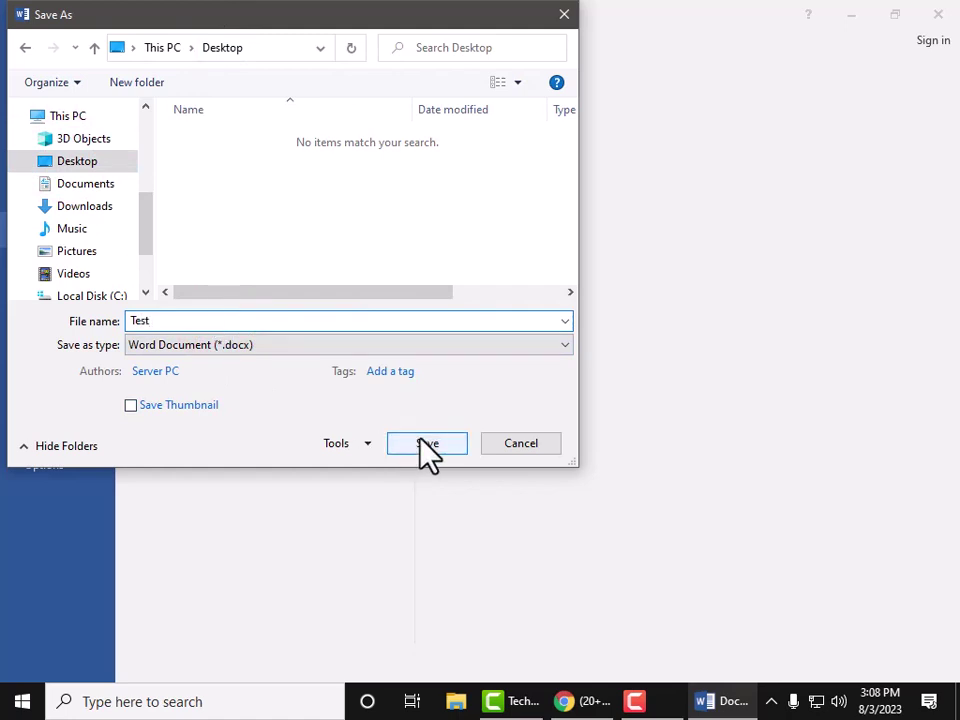
left_click(421, 443)
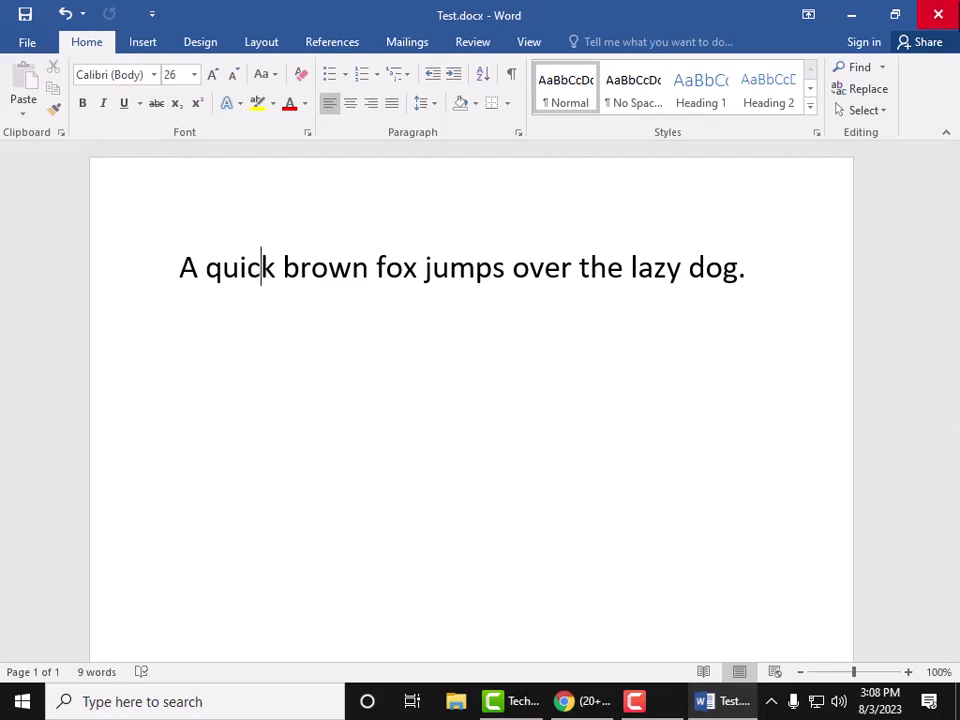
left_click(938, 14)
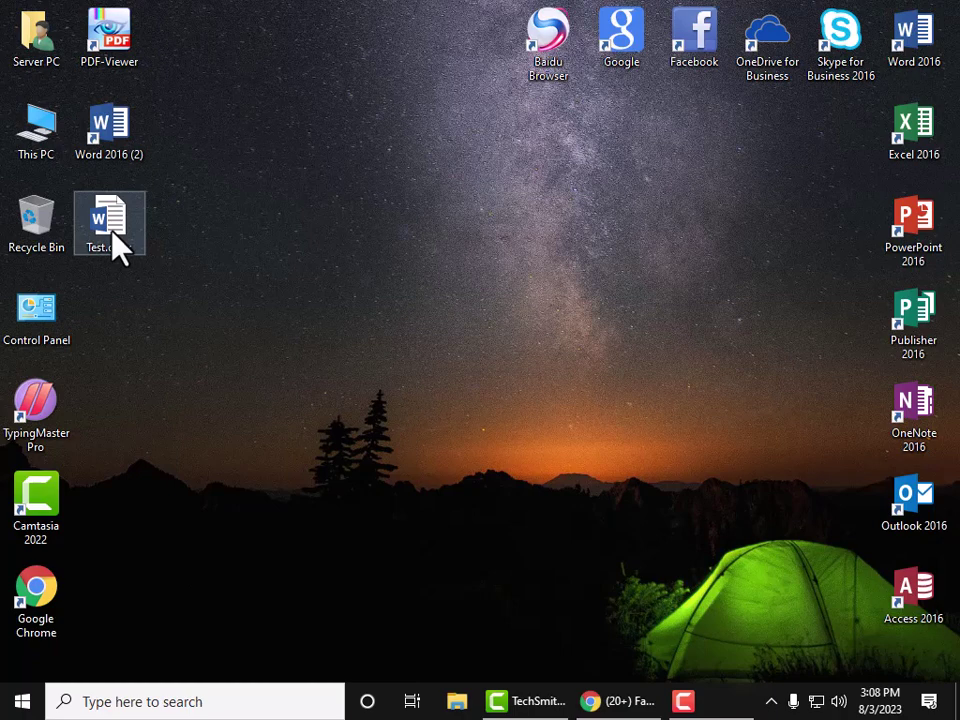
Open Test.docx from the desktop and click into the 26-pt sentence to check it.
double_click(115, 240)
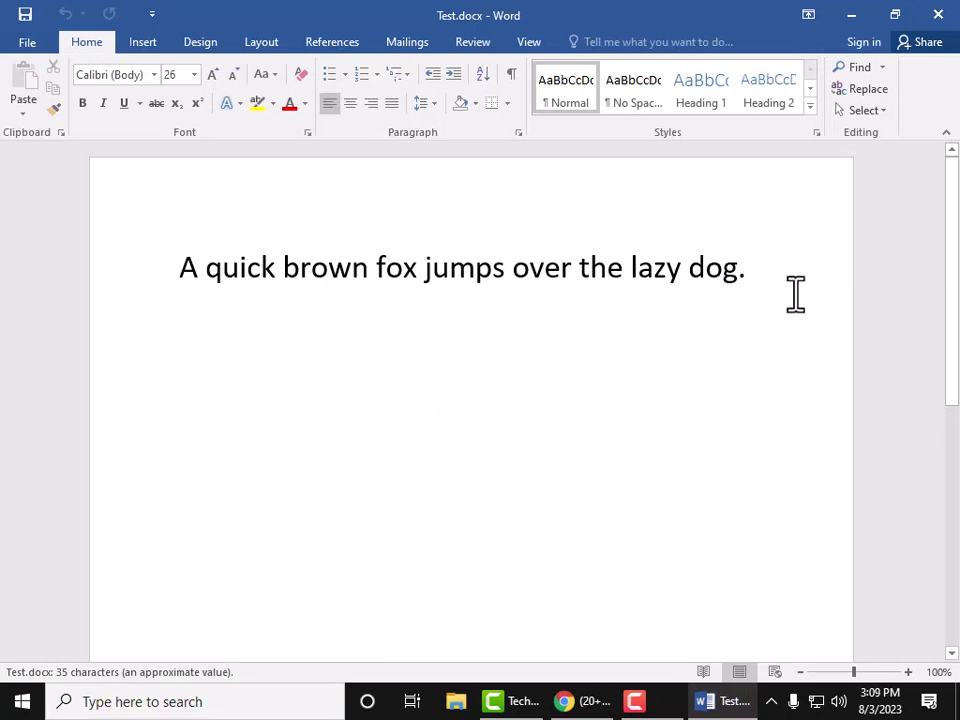
left_click(748, 270)
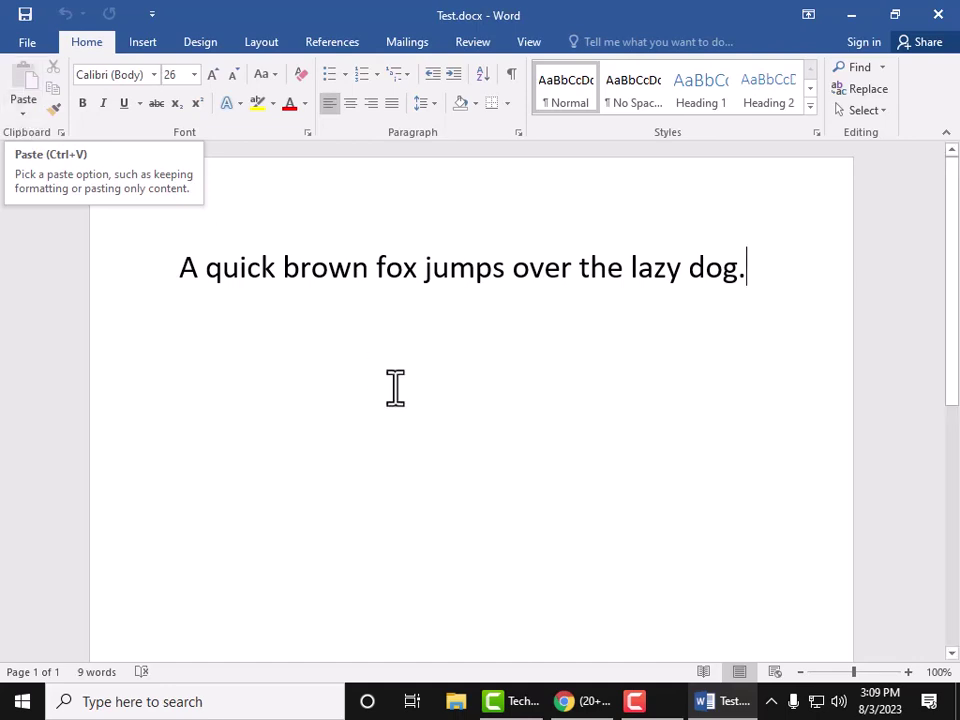
left_click(279, 400)
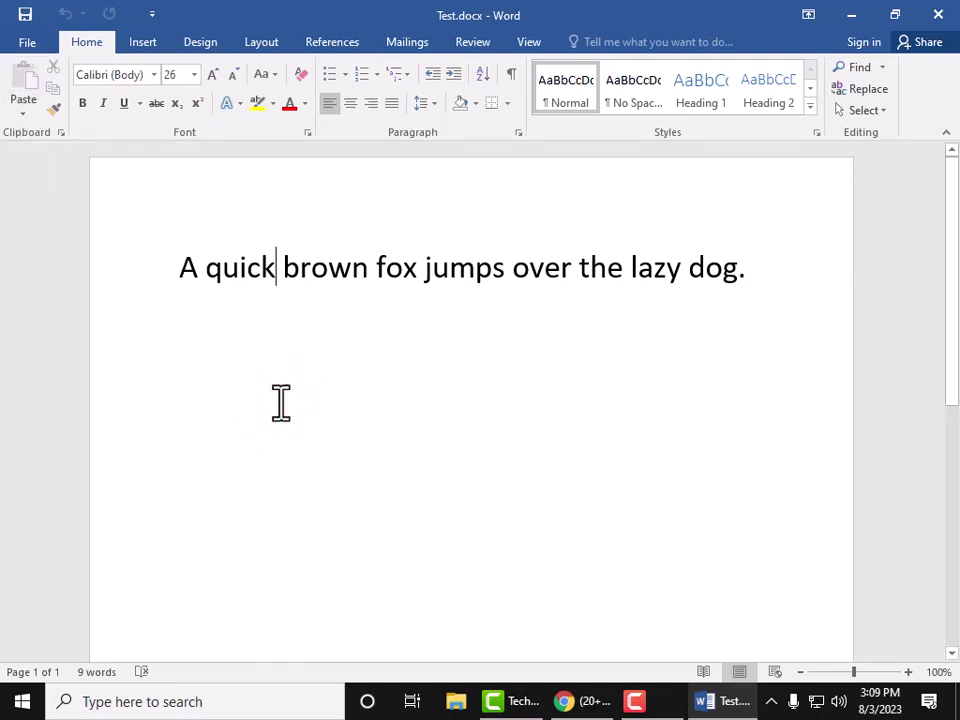
Close the Test.docx window in Word and return to the desktop with the Test.docx icon visible.
left_click(935, 16)
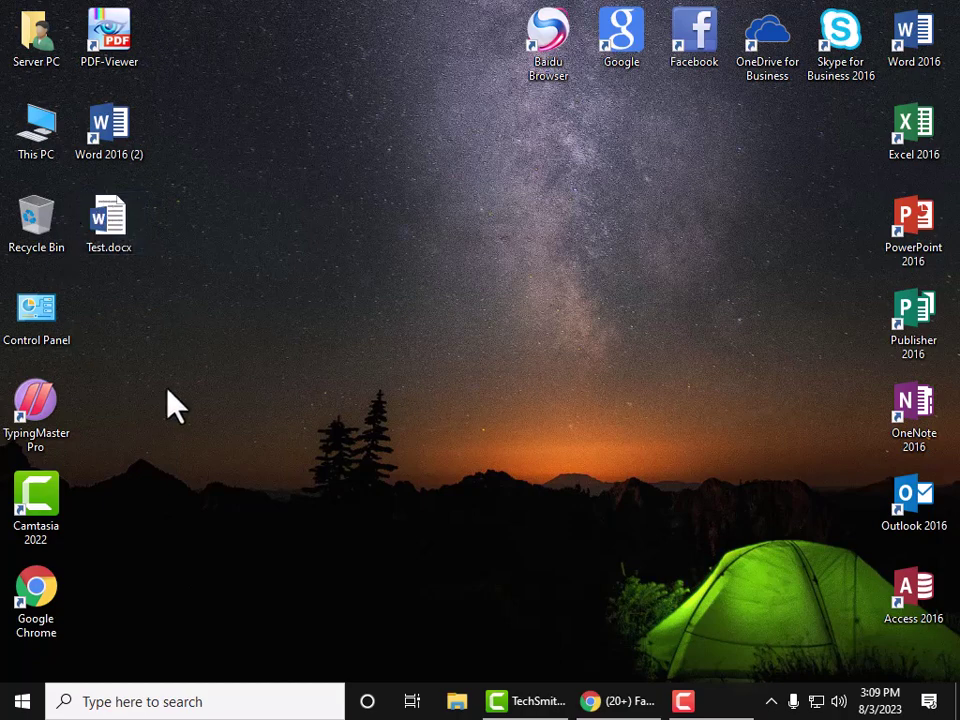
left_click(405, 442)
left_click(686, 701)
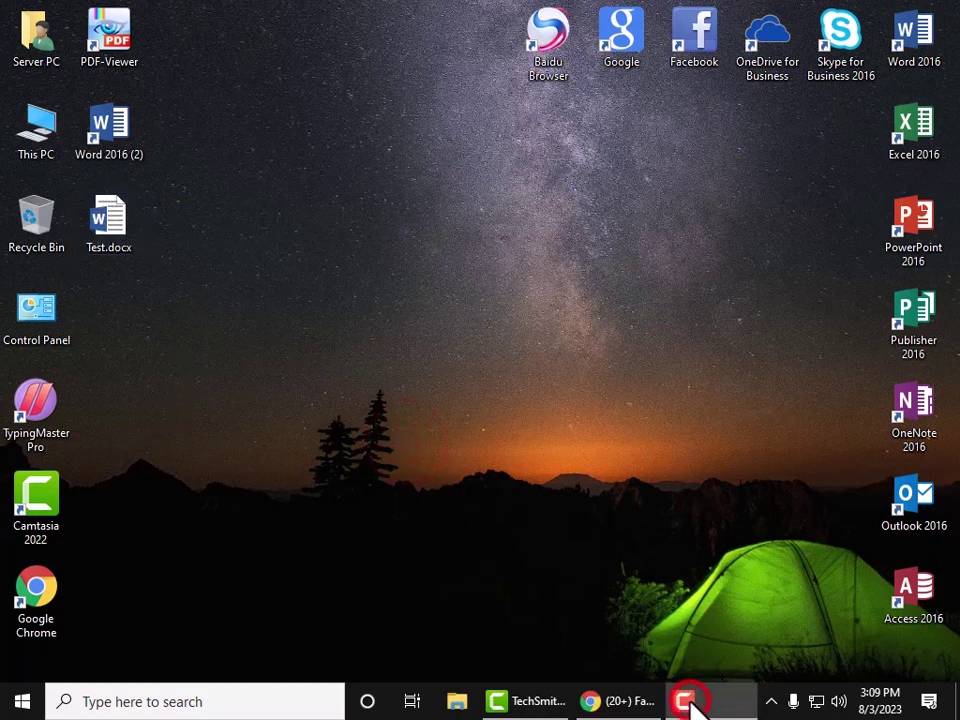